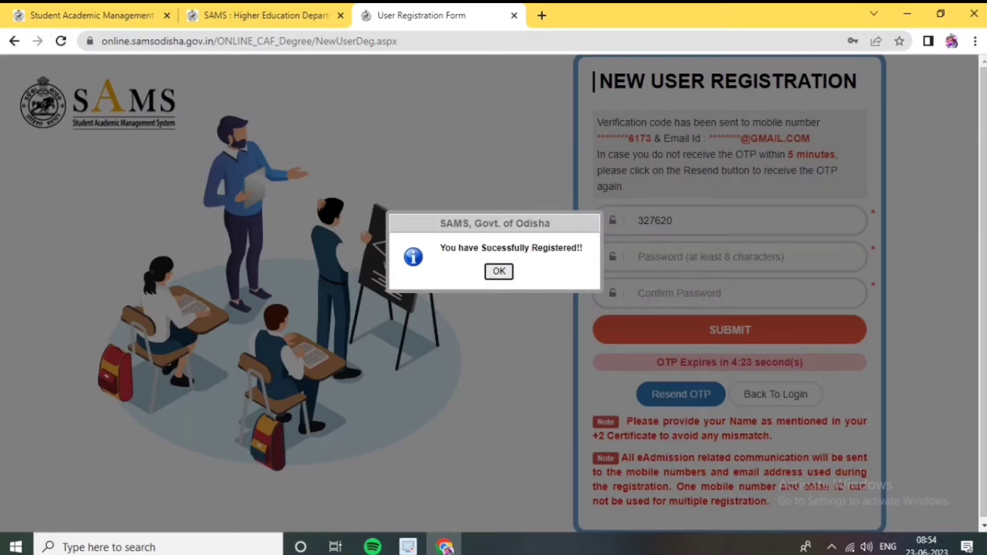
Dismiss the registration success message to reach the 1st-year Student's Login page
{"action": "key", "text": "Return"}
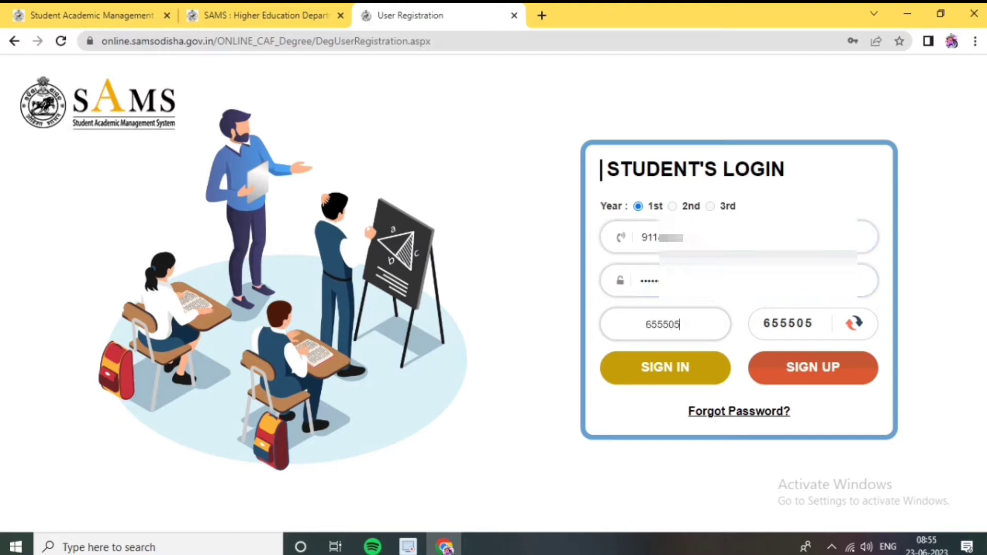
Sign in and, on the CAF fee page, choose OBC reservation and MALE gender
{"action": "key", "text": "Return"}
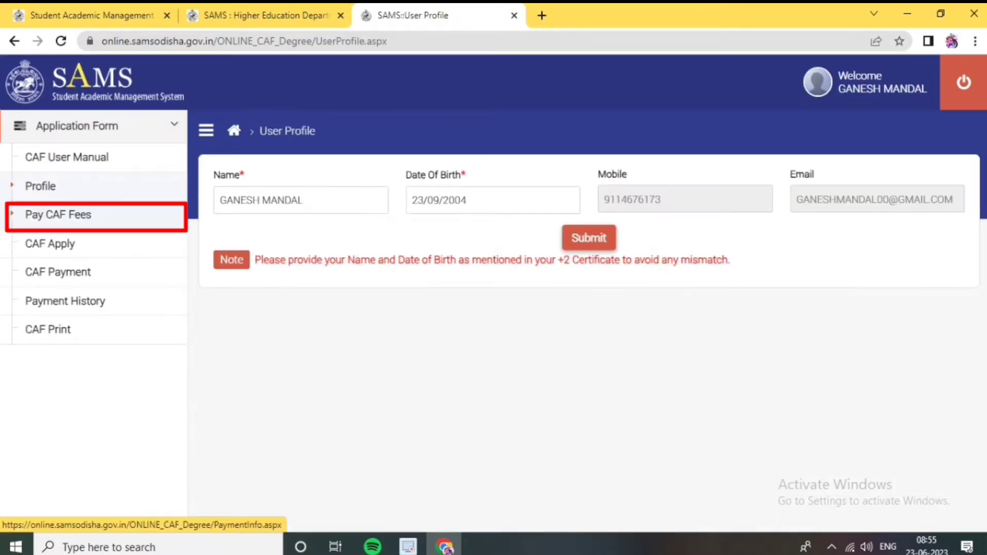
{"action": "left_click", "coordinate": [58, 215]}
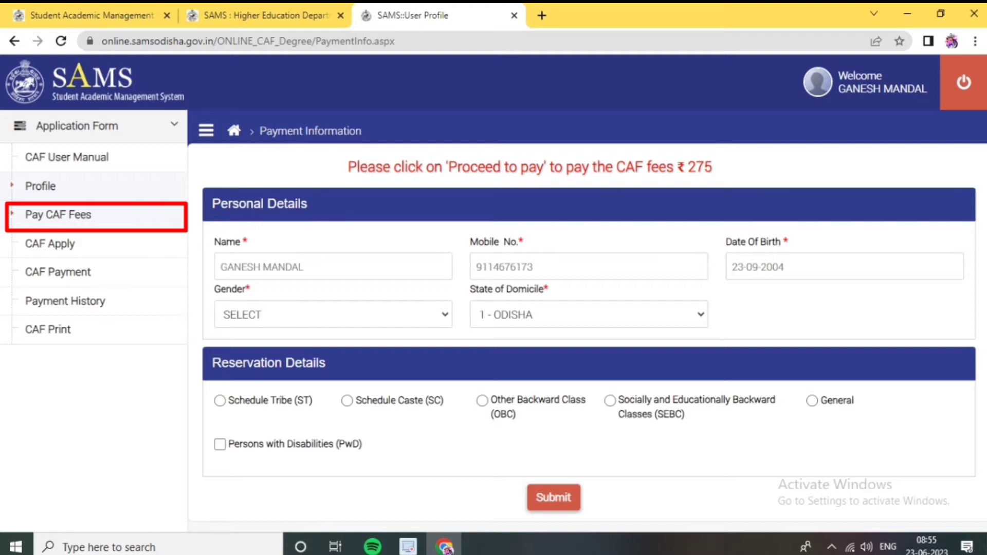
{"action": "left_click", "coordinate": [481, 400]}
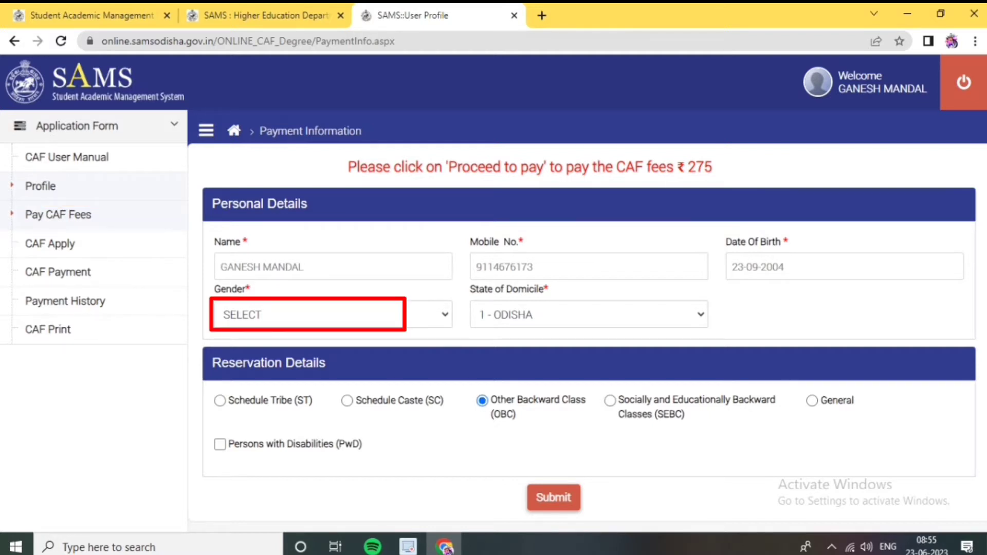
{"action": "left_click", "coordinate": [334, 314]}
{"action": "key", "text": "Down"}
{"action": "key", "text": "Down"}
{"action": "key", "text": "Up"}
{"action": "key", "text": "Return"}
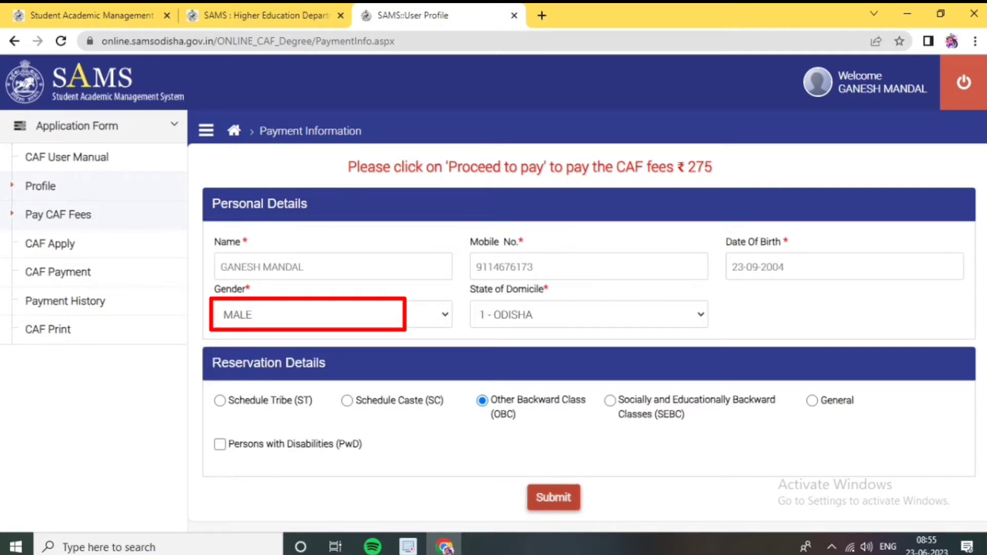
Submit the fee details and proceed with SBIePay as the payment gateway
{"action": "left_click", "coordinate": [553, 497]}
{"action": "left_click", "coordinate": [382, 315]}
{"action": "left_click", "coordinate": [583, 376]}
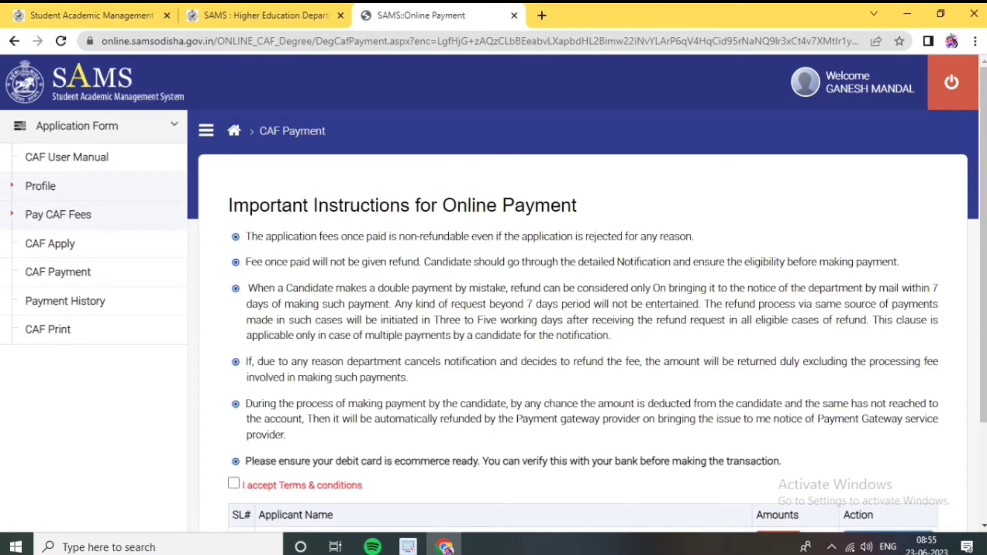
Accept the terms and conditions and confirm online payment of the ₹275 CAF fee
{"action": "scroll", "coordinate": [583, 288], "scroll_direction": "down", "scroll_amount": 3}
{"action": "left_click", "coordinate": [234, 353]}
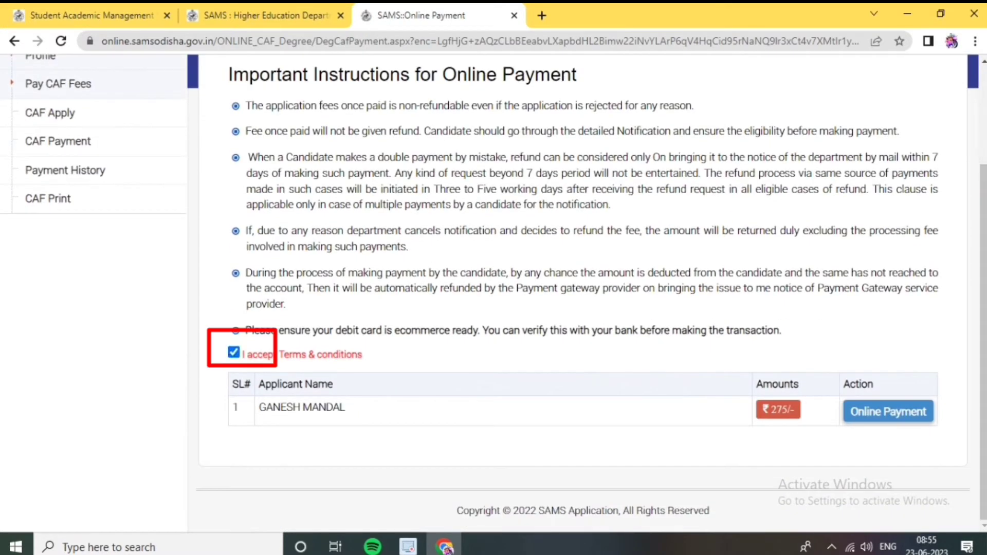
{"action": "left_click", "coordinate": [888, 411]}
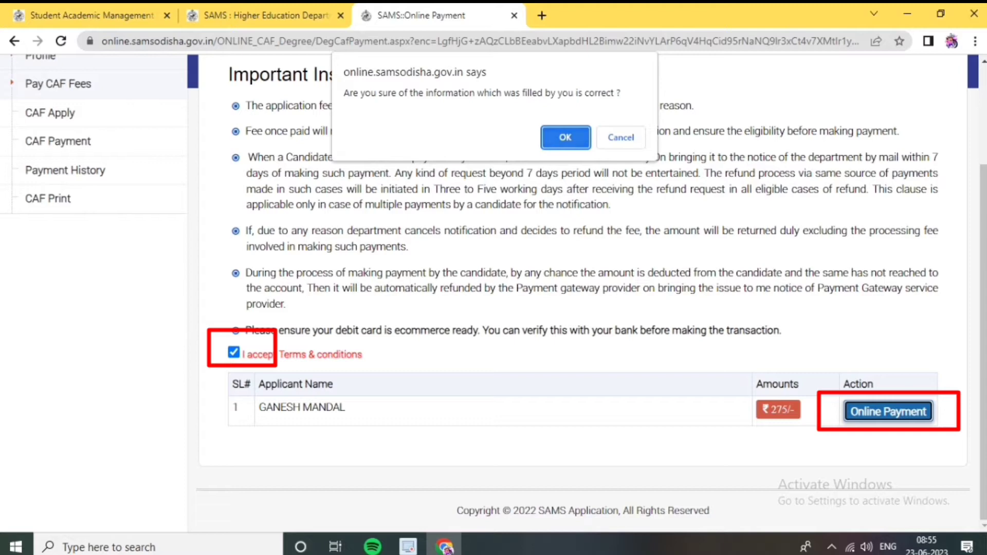
{"action": "key", "text": "Return"}
{"action": "key", "text": "Return"}
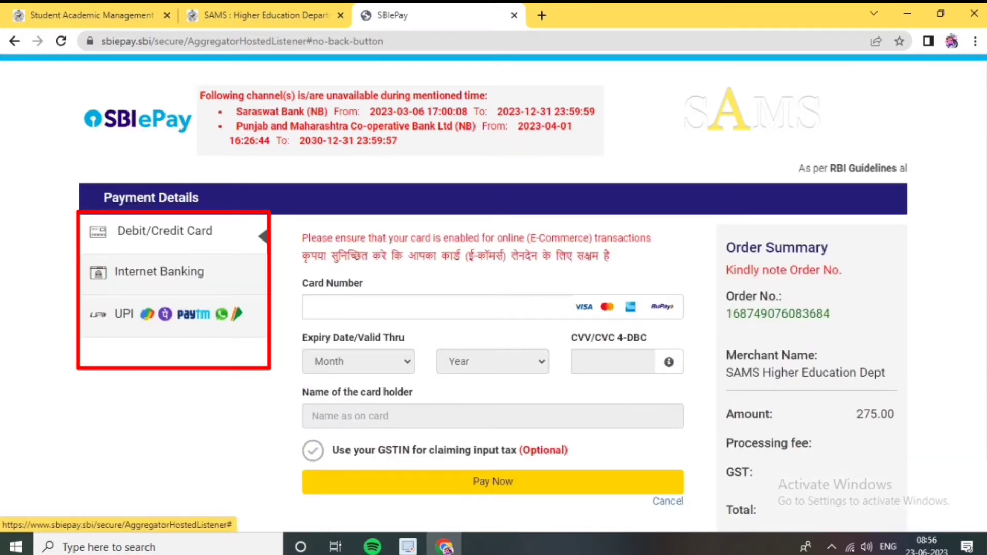
Pay the ₹275 fee in SBIePay using the UPI QR option
{"action": "left_click", "coordinate": [124, 314]}
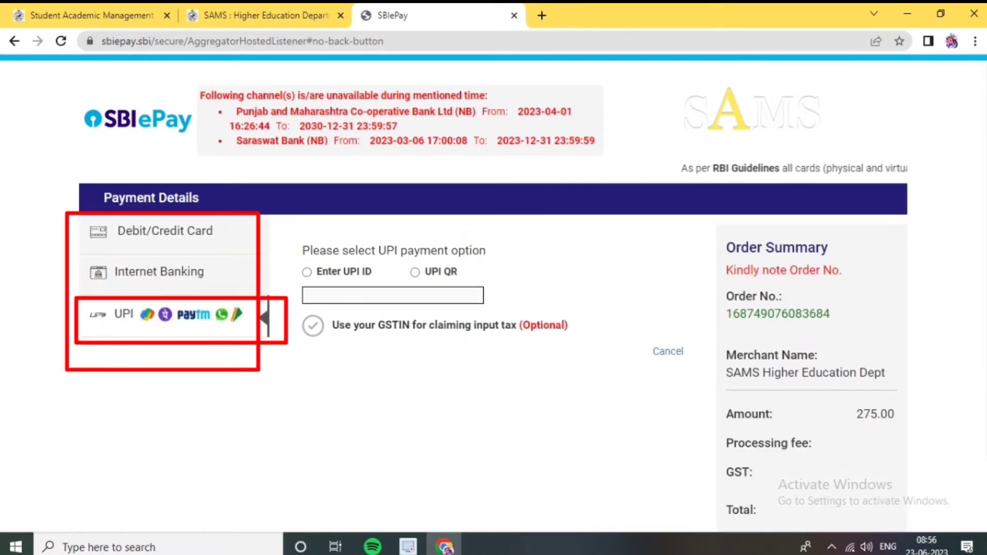
{"action": "left_click", "coordinate": [414, 272]}
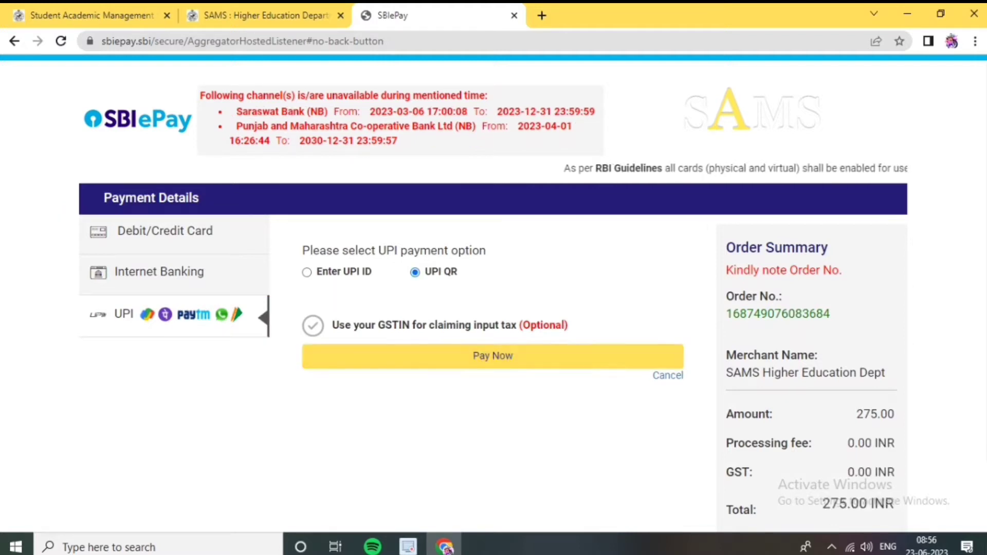
{"action": "left_click", "coordinate": [493, 356]}
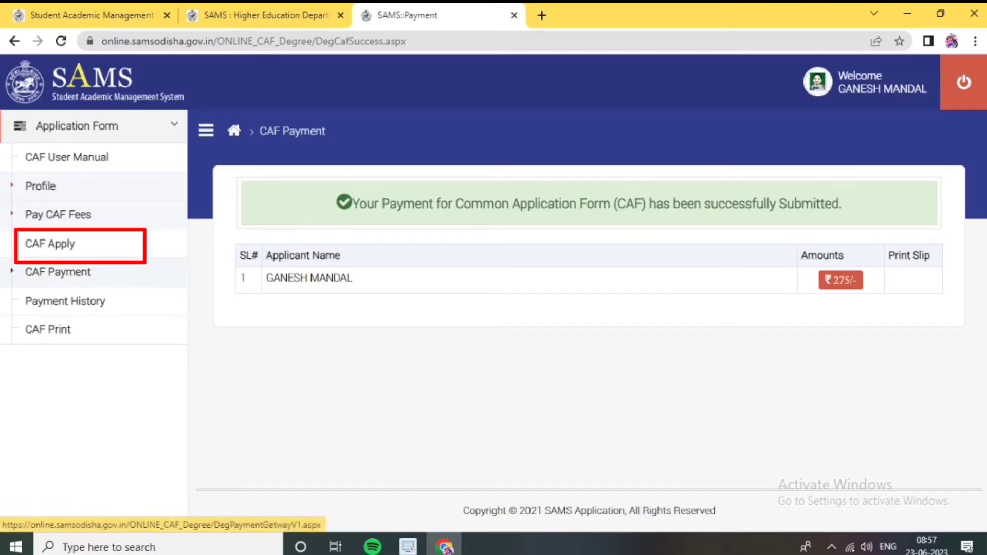
Open the Common Application Form and choose Council of Higher Secondary Education, Odisha
{"action": "left_click", "coordinate": [50, 243]}
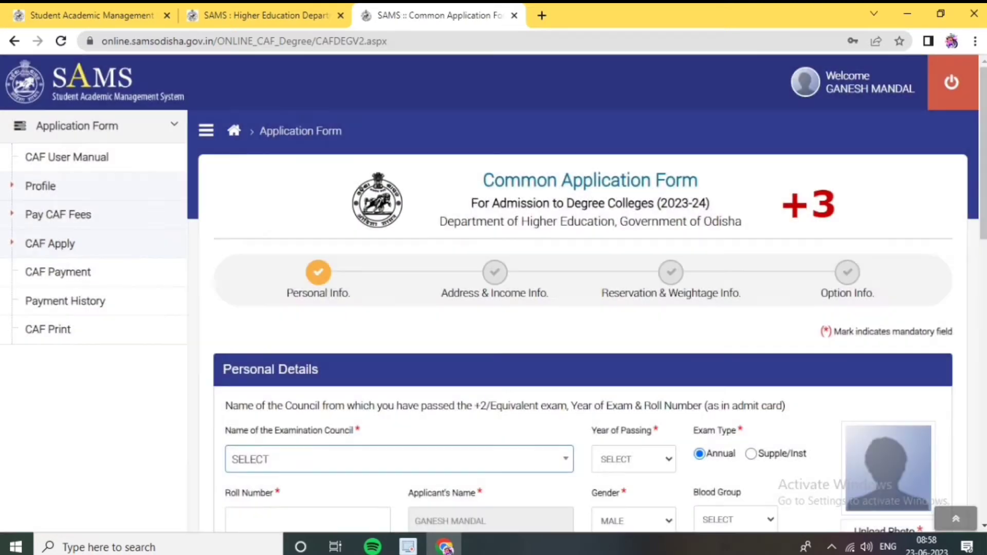
{"action": "scroll", "coordinate": [494, 293], "scroll_direction": "down", "scroll_amount": 2}
{"action": "left_click", "coordinate": [399, 362]}
{"action": "left_click", "coordinate": [369, 239]}
{"action": "scroll", "coordinate": [494, 293], "scroll_direction": "down", "scroll_amount": 1}
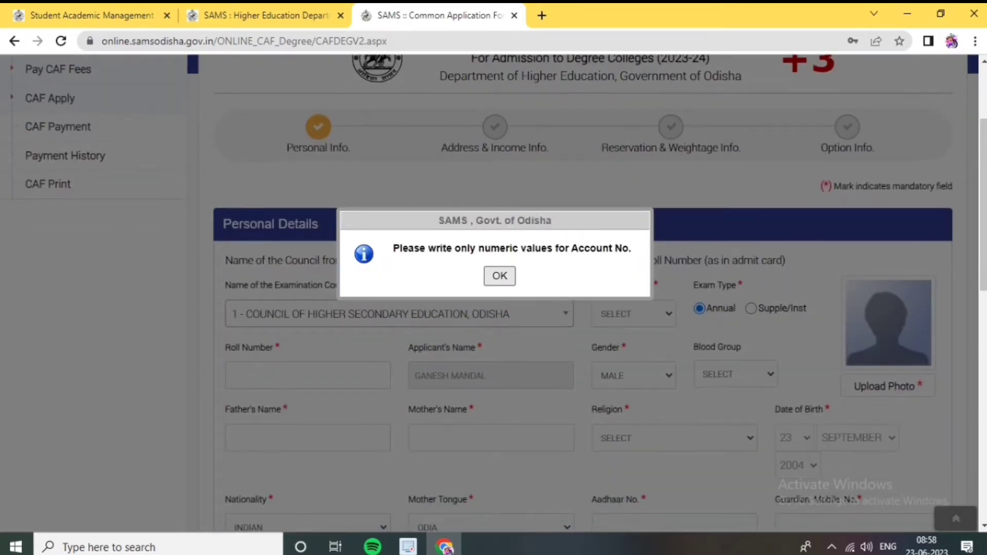
{"action": "key", "text": "Return"}
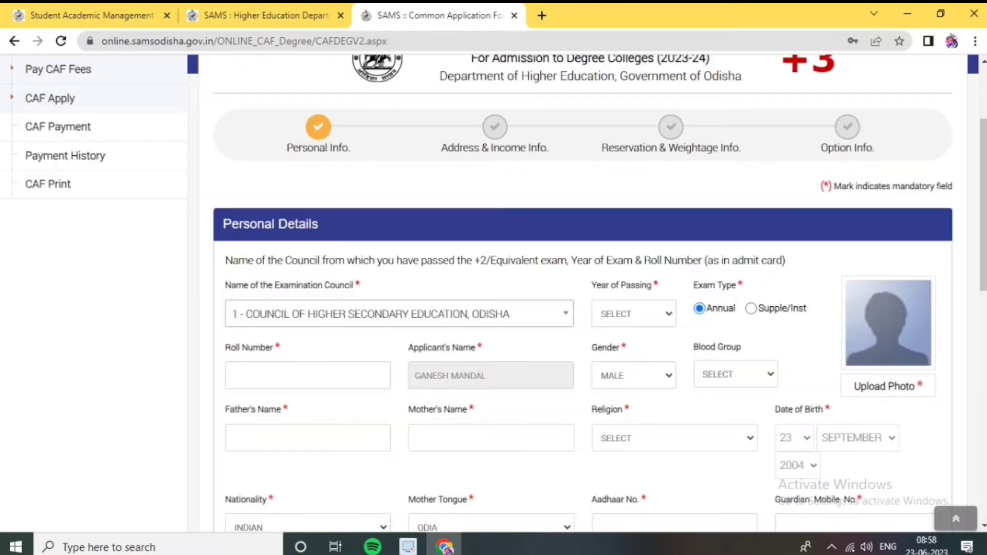
Set the year of passing to 2023 and begin the roll number entry
{"action": "scroll", "coordinate": [634, 314], "scroll_direction": "up", "scroll_amount": 1}
{"action": "left_click", "coordinate": [633, 387]}
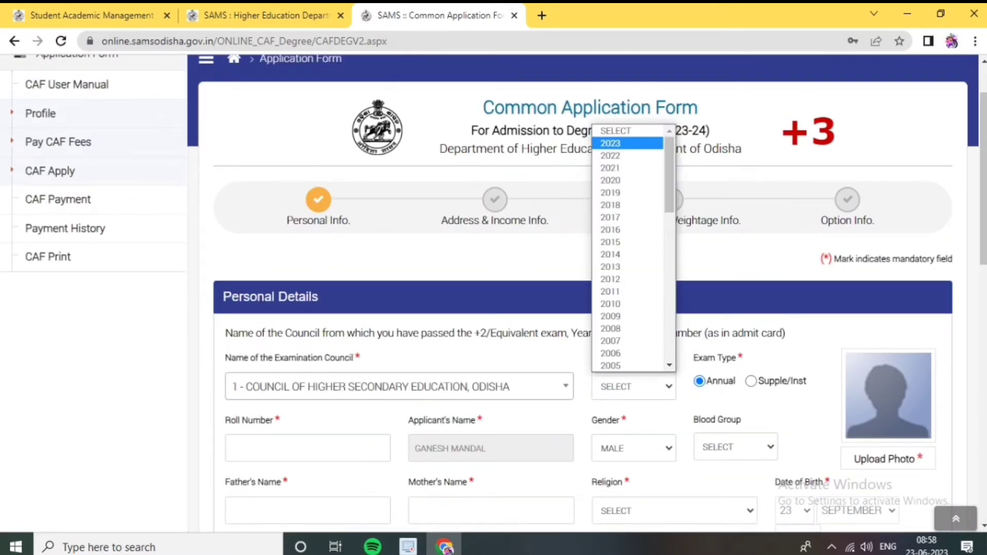
{"action": "key", "text": "Return"}
{"action": "scroll", "coordinate": [587, 293], "scroll_direction": "down", "scroll_amount": 3}
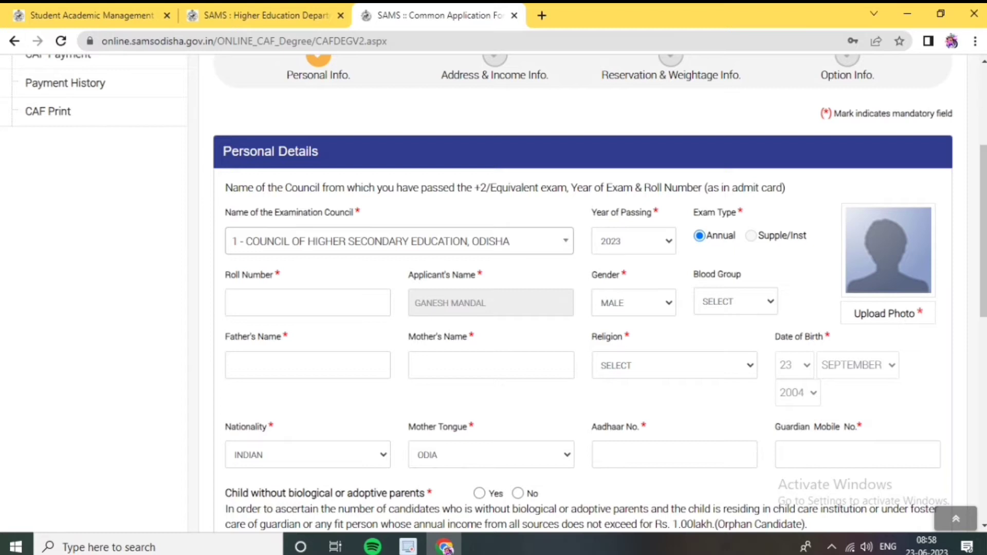
{"action": "left_click", "coordinate": [307, 303]}
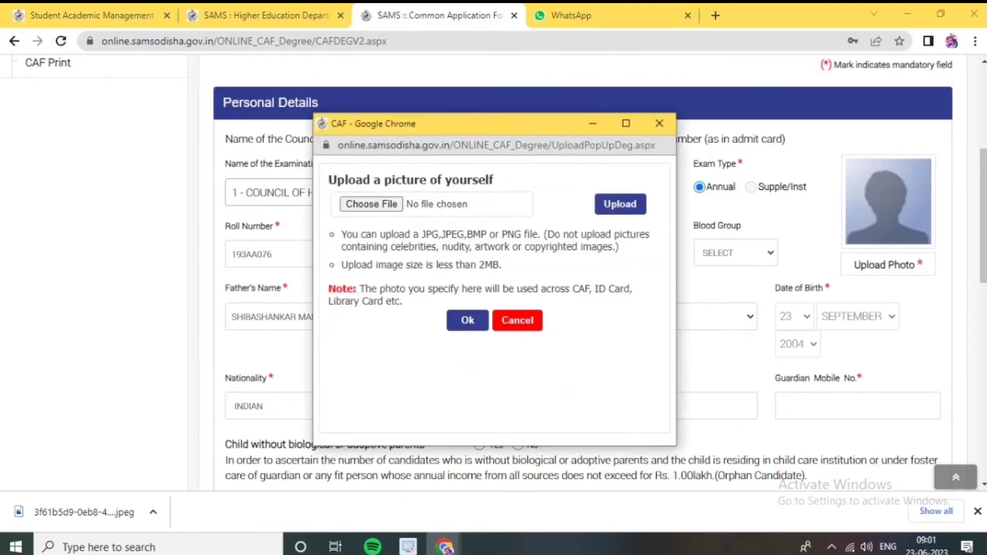
Upload the applicant's photo from the Desktop to the form
{"action": "left_click", "coordinate": [371, 204]}
{"action": "left_click", "coordinate": [320, 232]}
{"action": "scroll", "coordinate": [617, 278], "scroll_direction": "down", "scroll_amount": 5}
{"action": "scroll", "coordinate": [617, 278], "scroll_direction": "up", "scroll_amount": 1}
{"action": "scroll", "coordinate": [630, 281], "scroll_direction": "down", "scroll_amount": 1}
{"action": "scroll", "coordinate": [630, 281], "scroll_direction": "up", "scroll_amount": 1}
{"action": "left_click", "coordinate": [611, 211]}
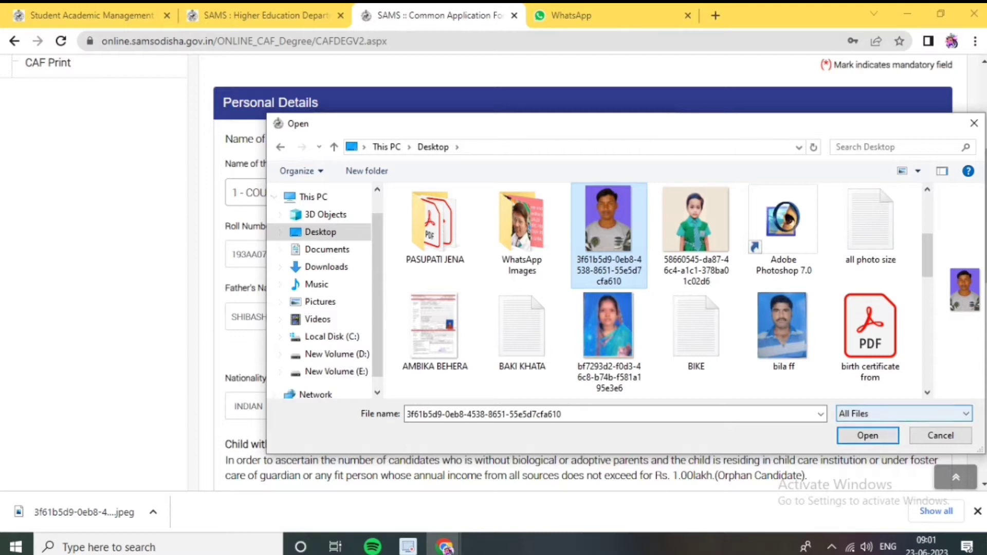
{"action": "left_click", "coordinate": [868, 435]}
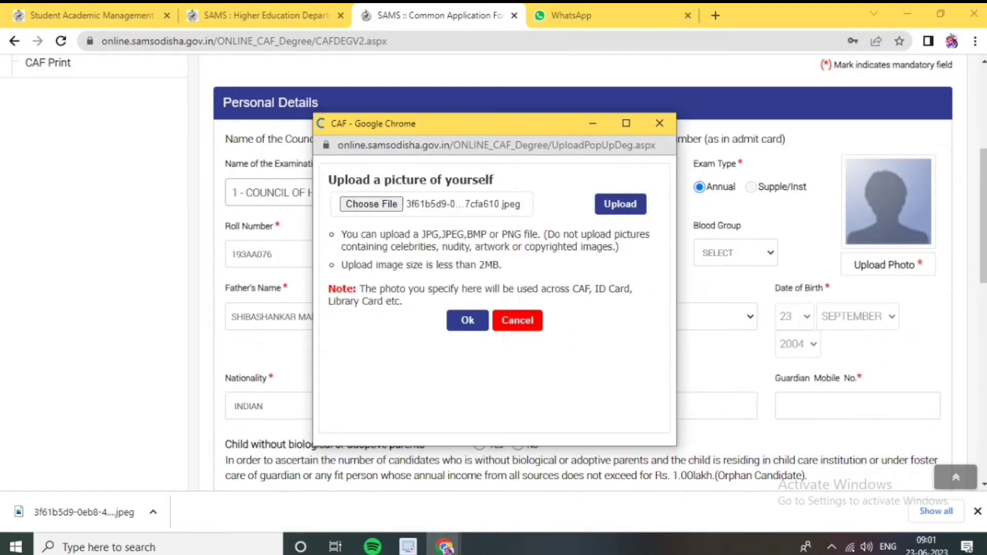
{"action": "key", "text": "Return"}
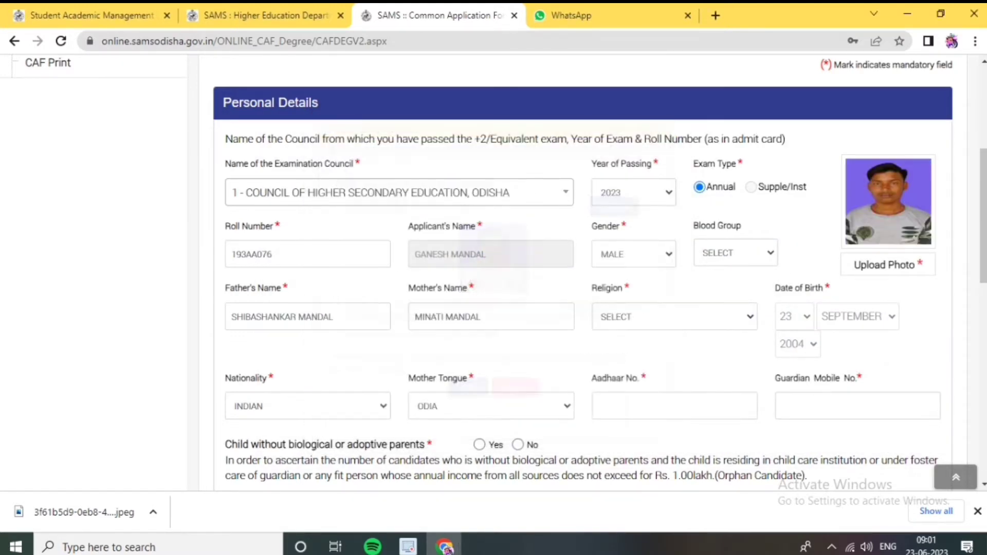
Set the religion to HINDUISM
{"action": "scroll", "coordinate": [584, 272], "scroll_direction": "down", "scroll_amount": 1}
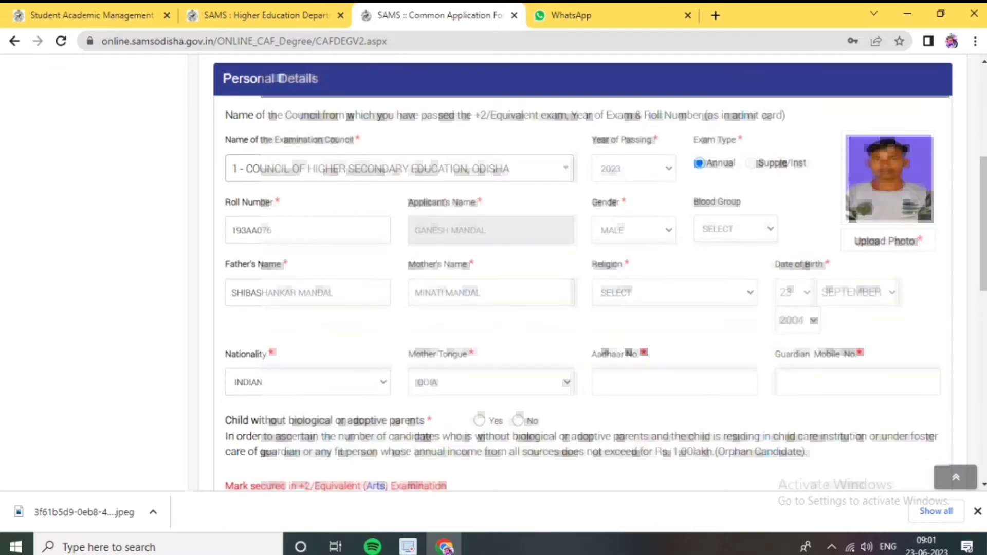
{"action": "left_click", "coordinate": [273, 230]}
{"action": "scroll", "coordinate": [584, 272], "scroll_direction": "down", "scroll_amount": 3}
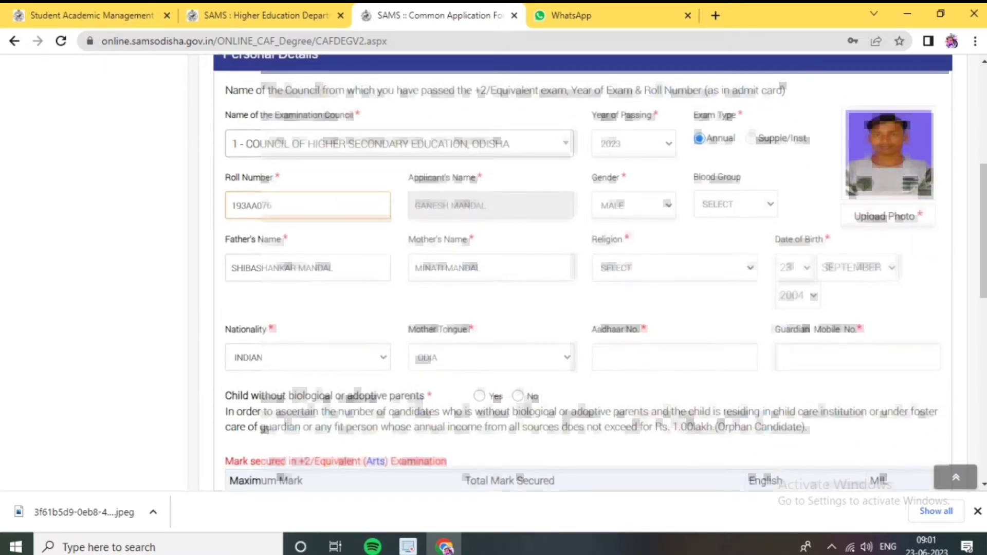
{"action": "scroll", "coordinate": [584, 272], "scroll_direction": "down", "scroll_amount": 2}
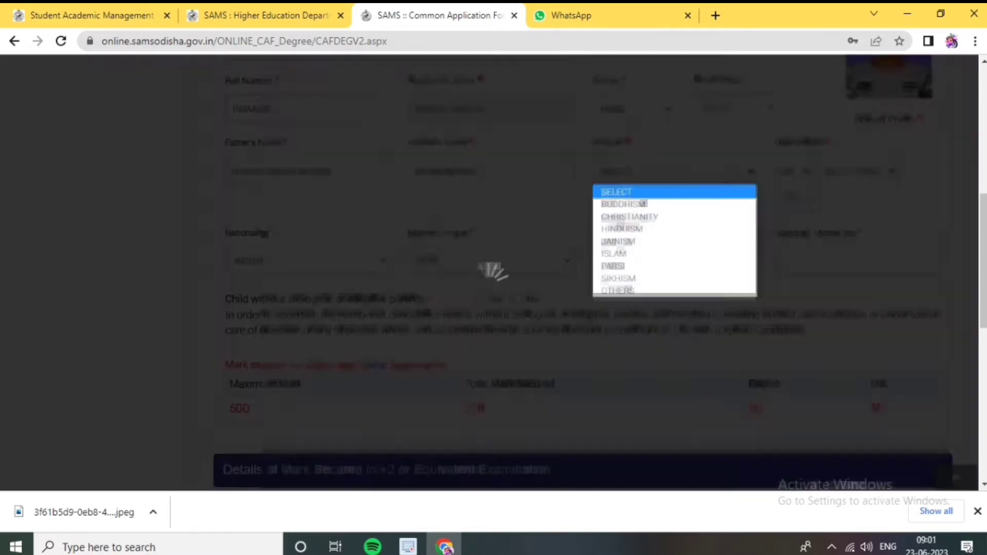
{"action": "left_click", "coordinate": [674, 171]}
{"action": "left_click", "coordinate": [643, 229]}
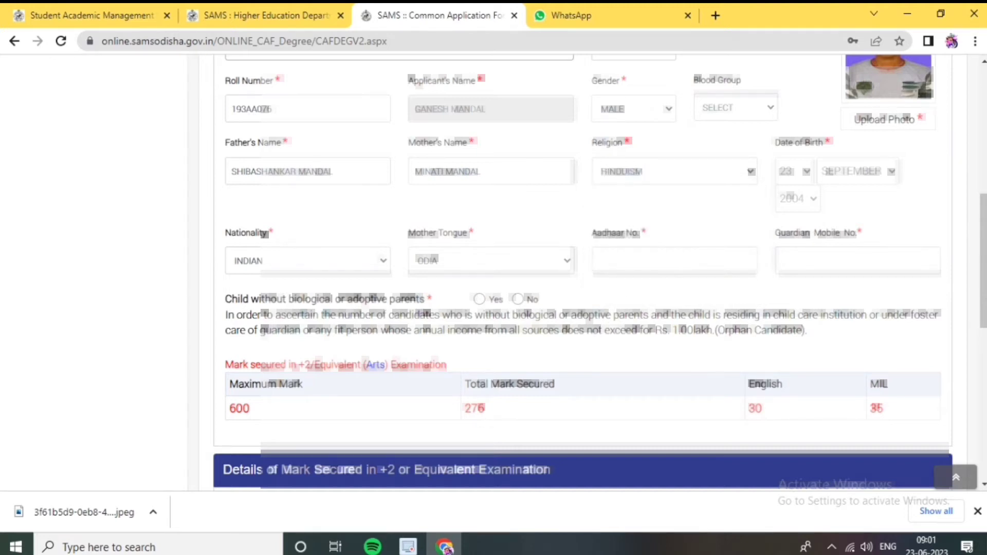
Enter the applicant's Aadhaar number and start the guardian's mobile number
{"action": "scroll", "coordinate": [584, 273], "scroll_direction": "down", "scroll_amount": 1}
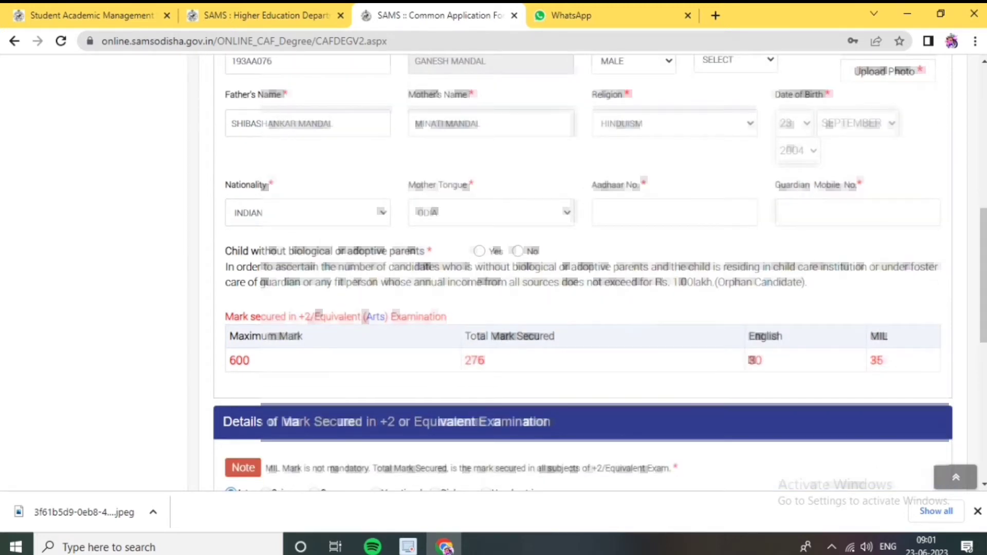
{"action": "left_click", "coordinate": [599, 212]}
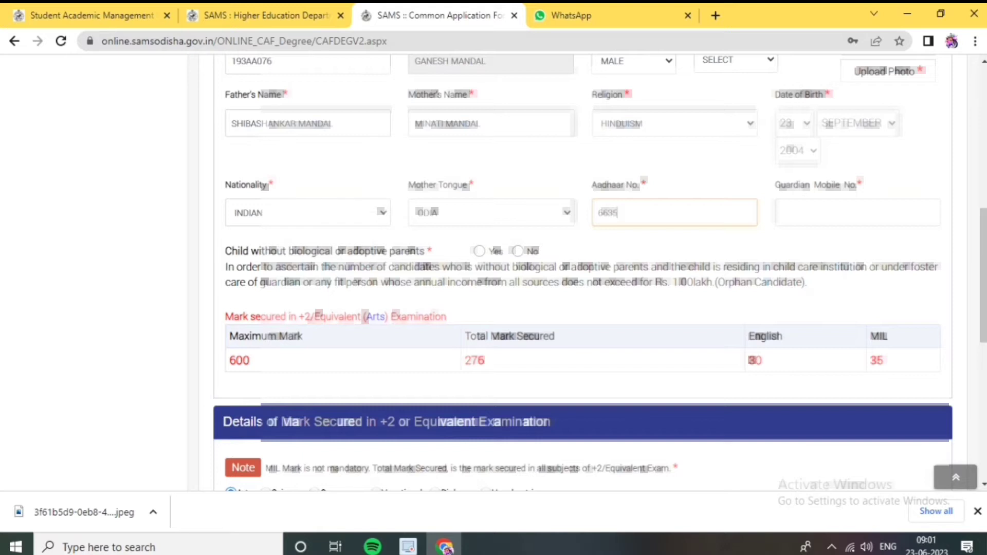
{"action": "left_click", "coordinate": [858, 212]}
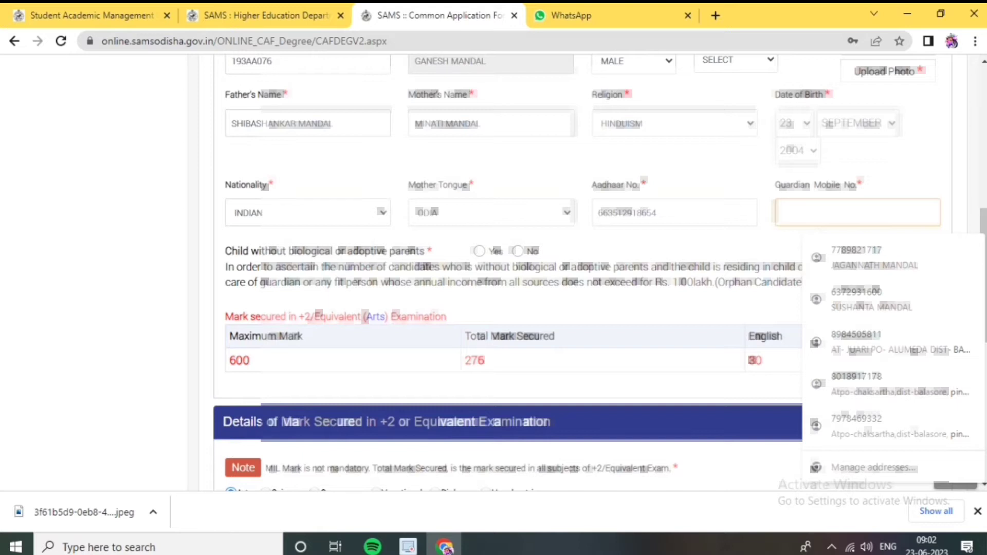
{"action": "type", "text": "9"}
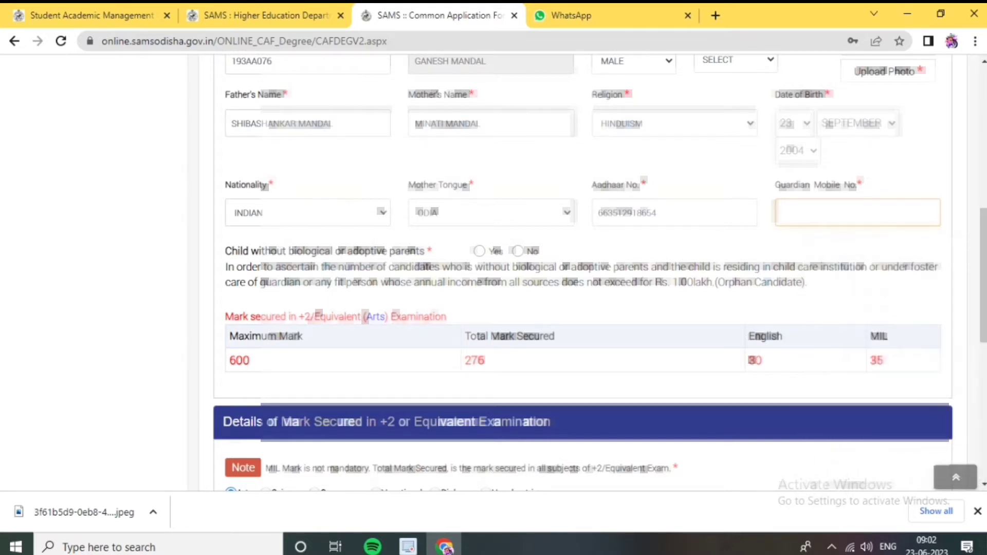
{"action": "scroll", "coordinate": [583, 273], "scroll_direction": "down", "scroll_amount": 6}
Copy the last-attended school's name into its Location field
{"action": "scroll", "coordinate": [584, 272], "scroll_direction": "down", "scroll_amount": 1}
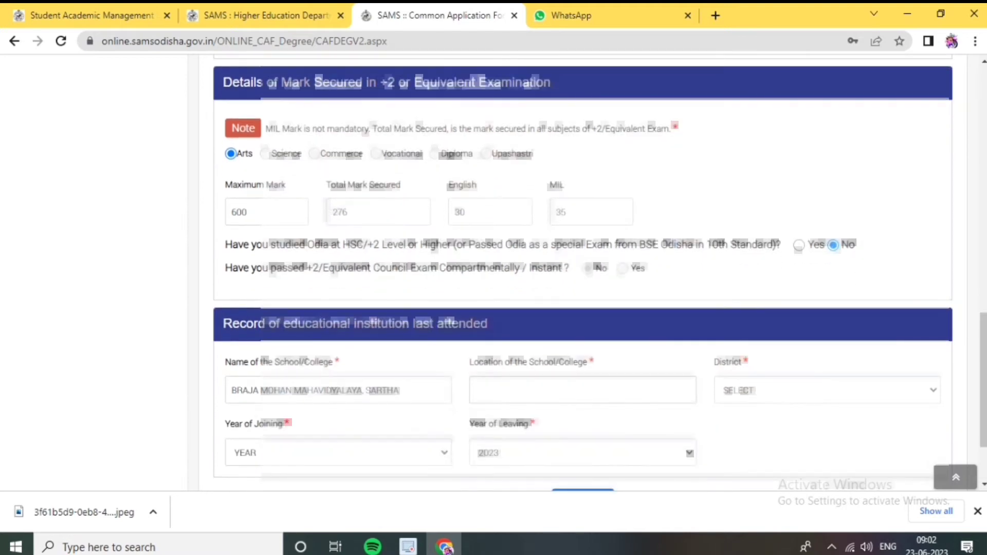
{"action": "left_click_drag", "start_coordinate": [399, 390], "coordinate": [231, 390]}
{"action": "key", "text": "ctrl+c"}
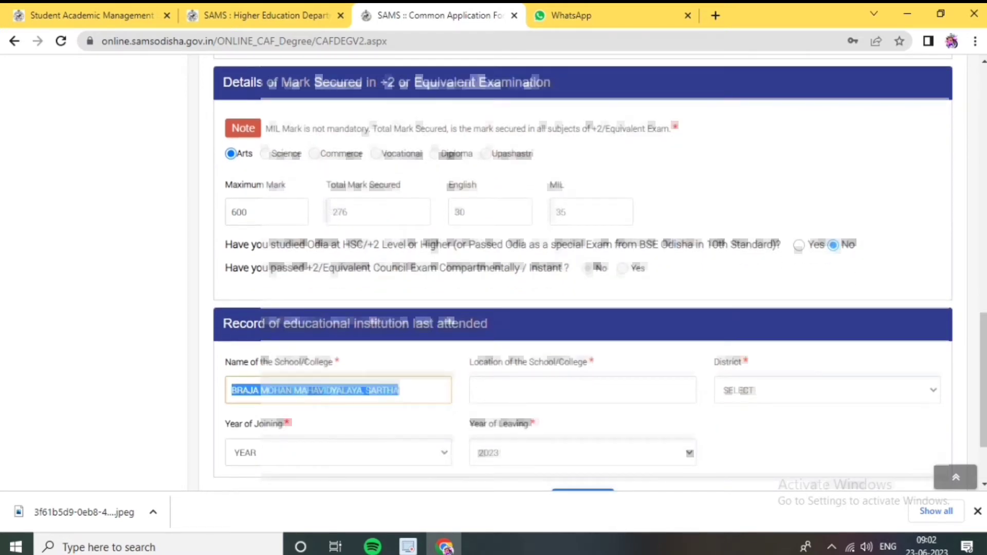
{"action": "scroll", "coordinate": [583, 272], "scroll_direction": "up", "scroll_amount": 1}
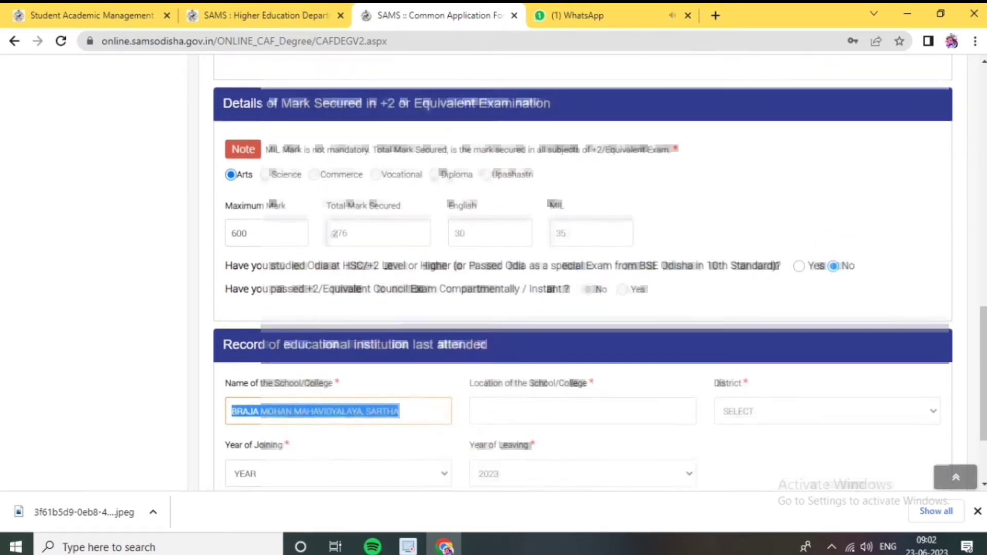
{"action": "left_click", "coordinate": [476, 414]}
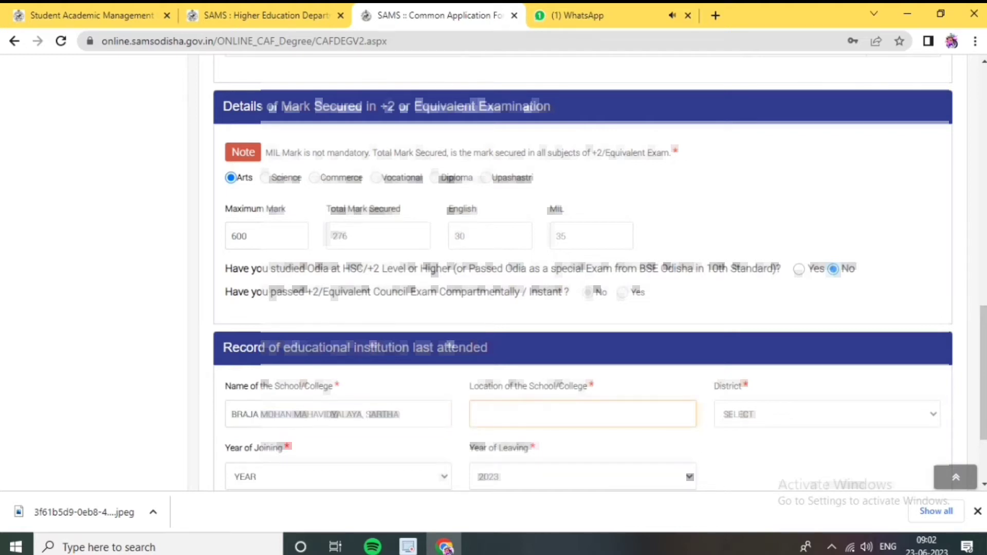
{"action": "key", "text": "ctrl+v"}
Set the school's district to BALASORE and joining year to 2021, then continue
{"action": "scroll", "coordinate": [583, 273], "scroll_direction": "down", "scroll_amount": 1}
{"action": "left_click", "coordinate": [827, 390]}
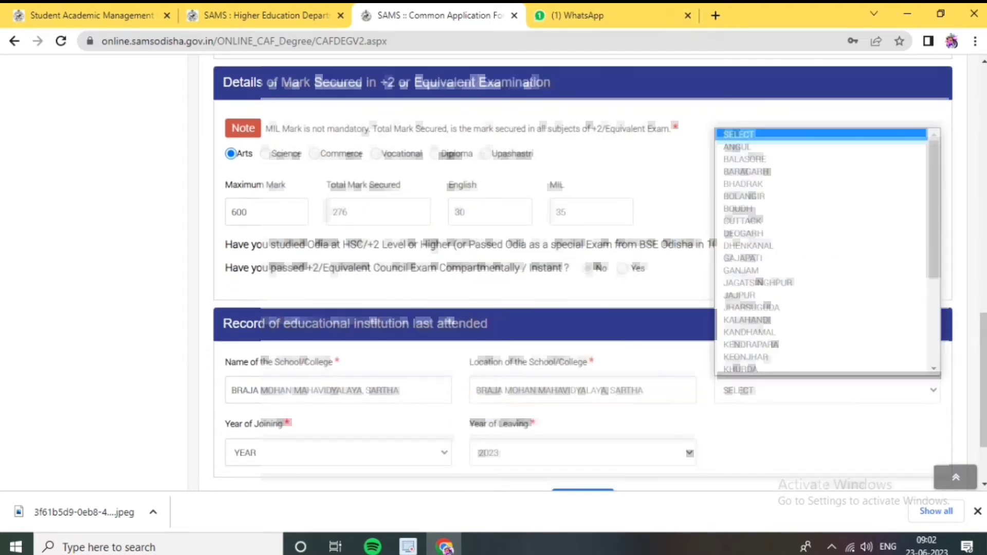
{"action": "left_click", "coordinate": [744, 159]}
{"action": "scroll", "coordinate": [578, 406], "scroll_direction": "down", "scroll_amount": 2}
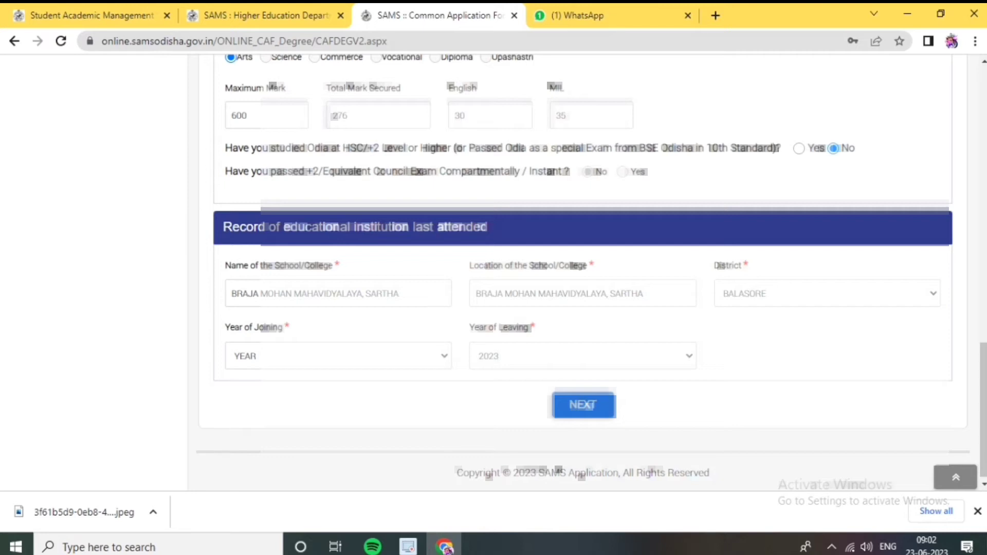
{"action": "key", "text": "alt+Down"}
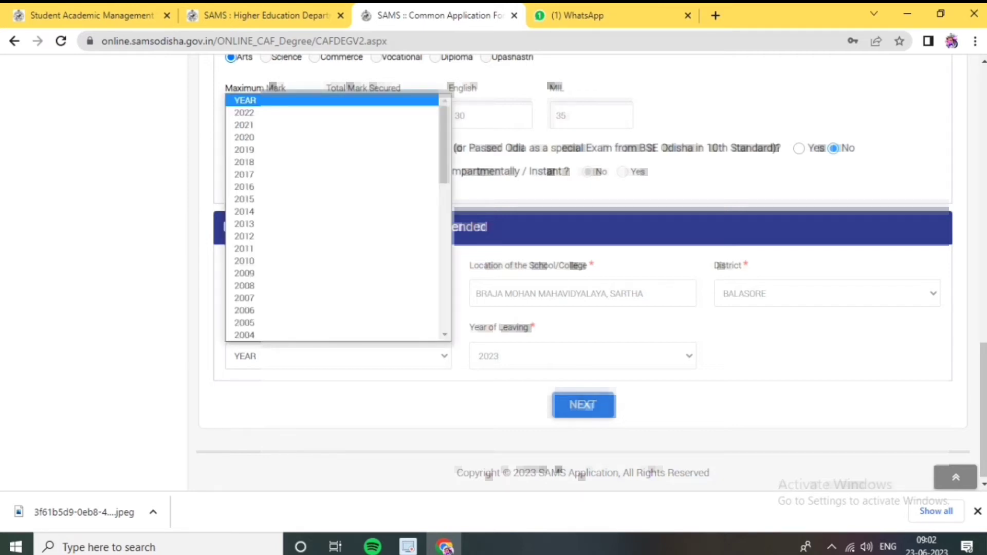
{"action": "key", "text": "Down"}
{"action": "key", "text": "Down"}
{"action": "key", "text": "Return"}
{"action": "left_click", "coordinate": [583, 405]}
{"action": "scroll", "coordinate": [583, 308], "scroll_direction": "up", "scroll_amount": 2}
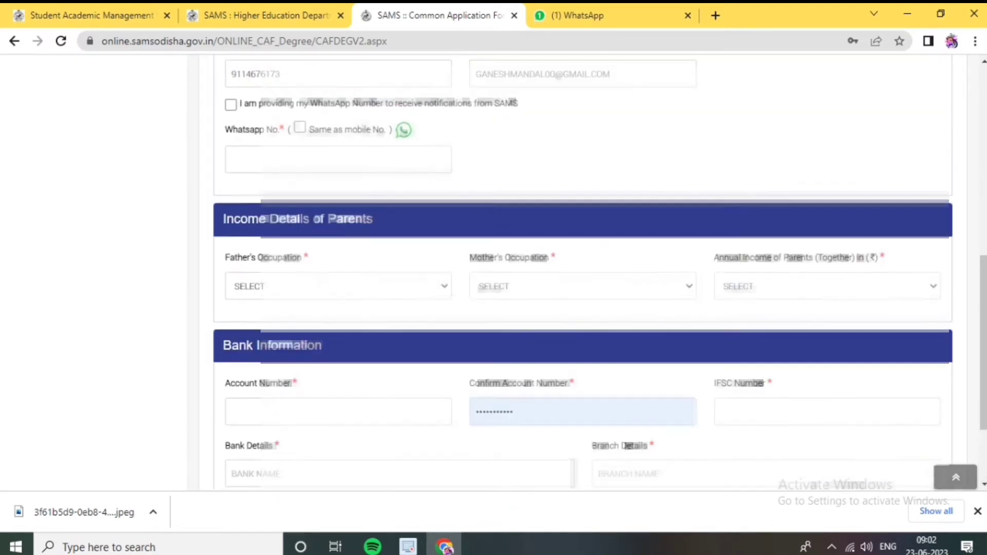
{"action": "scroll", "coordinate": [583, 272], "scroll_direction": "up", "scroll_amount": 8}
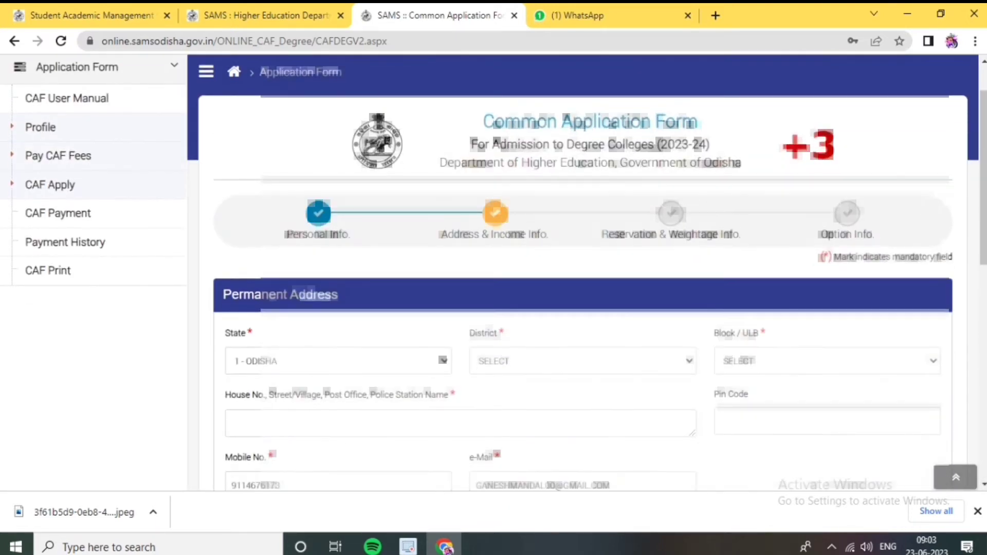
Set permanent address district BALASORE, block BALASORE SADAR, and enter the house address
{"action": "left_click", "coordinate": [583, 361]}
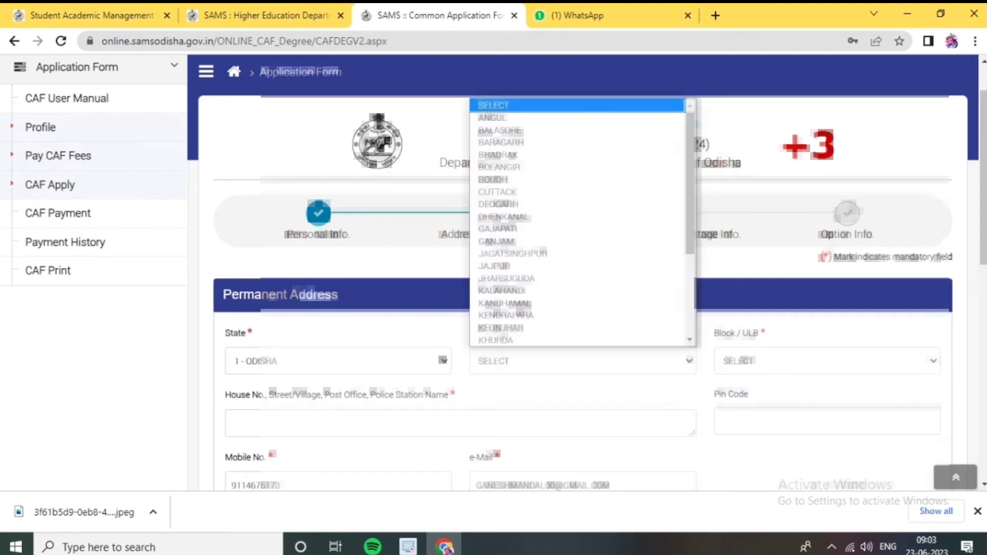
{"action": "left_click", "coordinate": [584, 139]}
{"action": "left_click", "coordinate": [827, 361]}
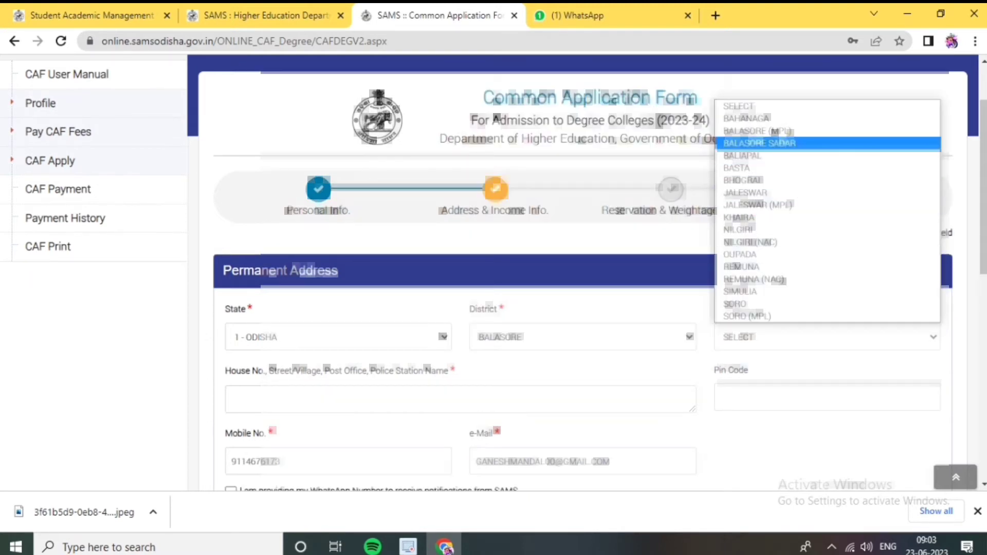
{"action": "left_click", "coordinate": [759, 143]}
{"action": "scroll", "coordinate": [583, 273], "scroll_direction": "down", "scroll_amount": 2}
{"action": "left_click", "coordinate": [360, 326]}
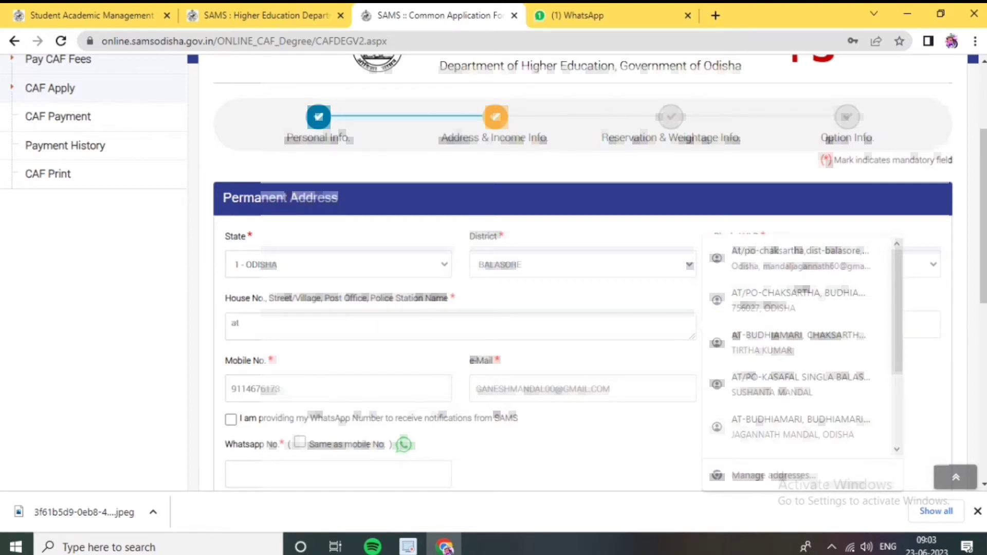
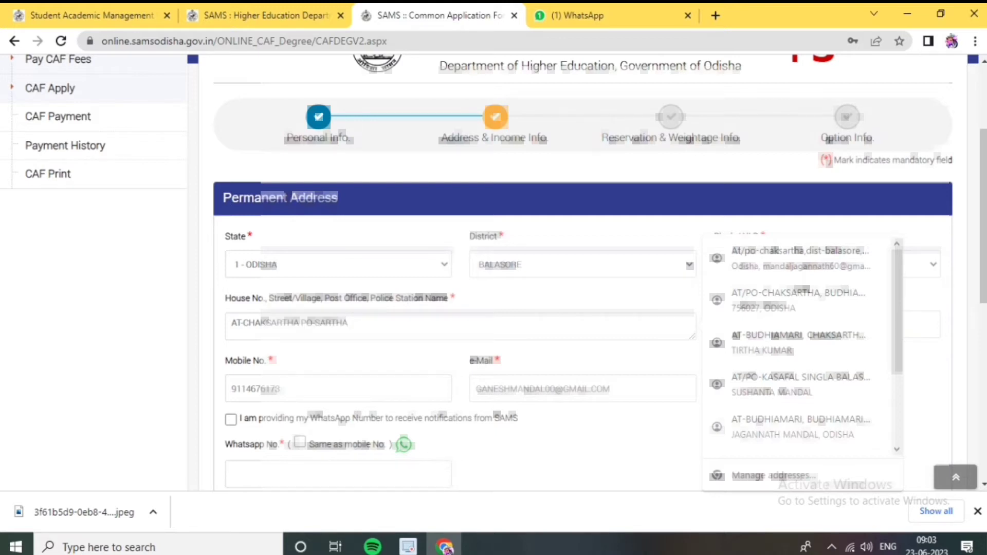
Opt in to WhatsApp notifications, reusing the mobile number as the WhatsApp number
{"action": "scroll", "coordinate": [582, 272], "scroll_direction": "down", "scroll_amount": 2}
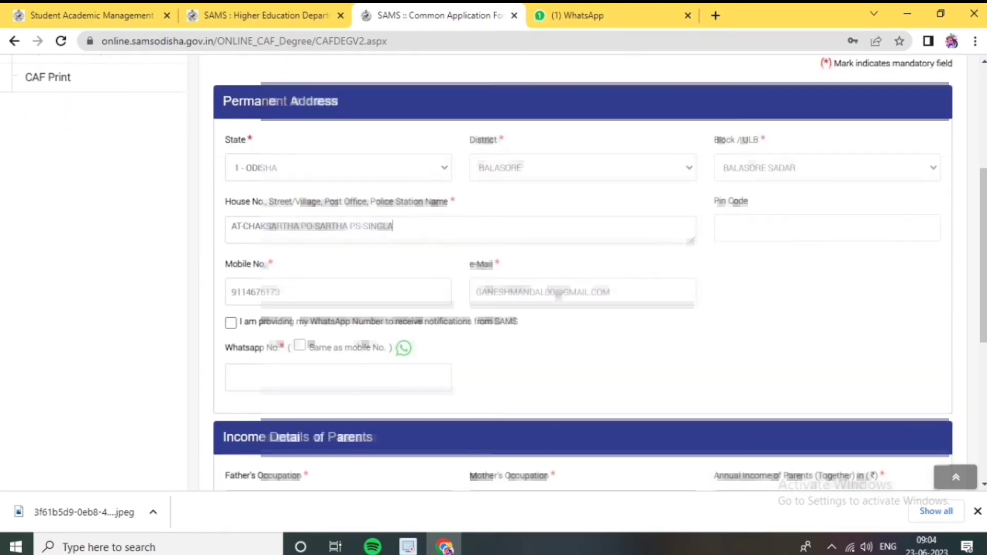
{"action": "left_click", "coordinate": [230, 298]}
{"action": "left_click", "coordinate": [300, 321]}
{"action": "scroll", "coordinate": [582, 273], "scroll_direction": "down", "scroll_amount": 3}
{"action": "scroll", "coordinate": [583, 272], "scroll_direction": "down", "scroll_amount": 1}
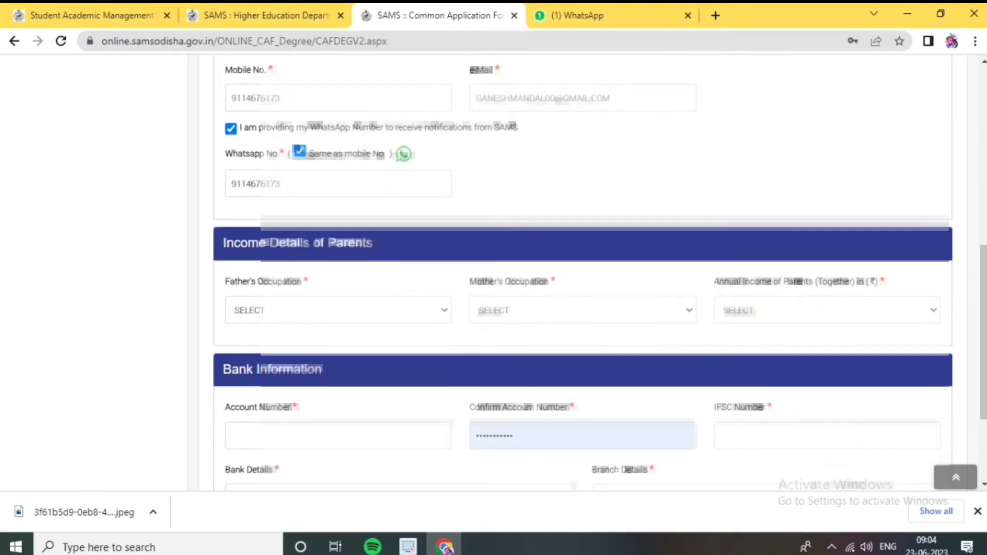
Set father's occupation CULTIVATION, mother's HOME MAKER, and annual income 0 - 1,00,000
{"action": "left_click", "coordinate": [338, 310]}
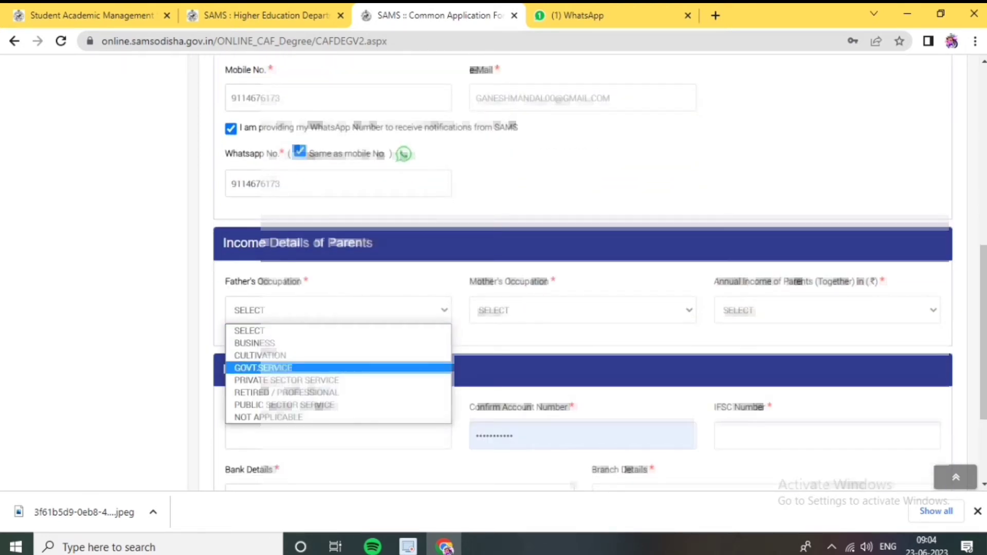
{"action": "left_click", "coordinate": [260, 355]}
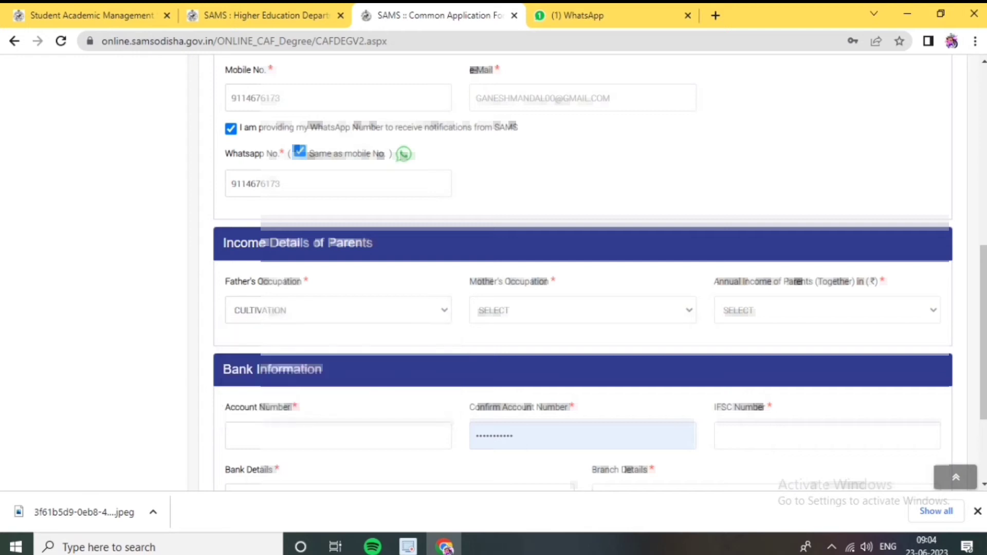
{"action": "left_click", "coordinate": [583, 310]}
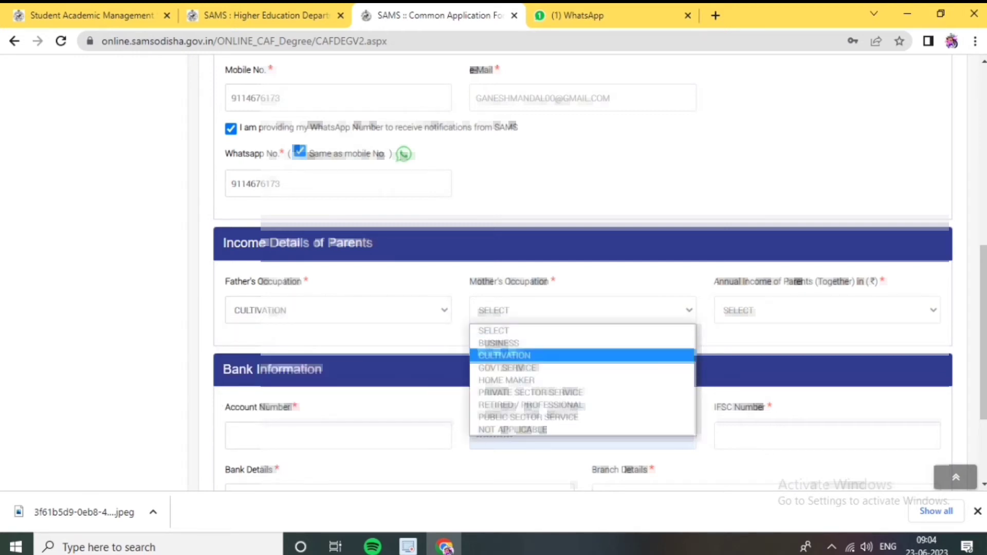
{"action": "left_click", "coordinate": [507, 380]}
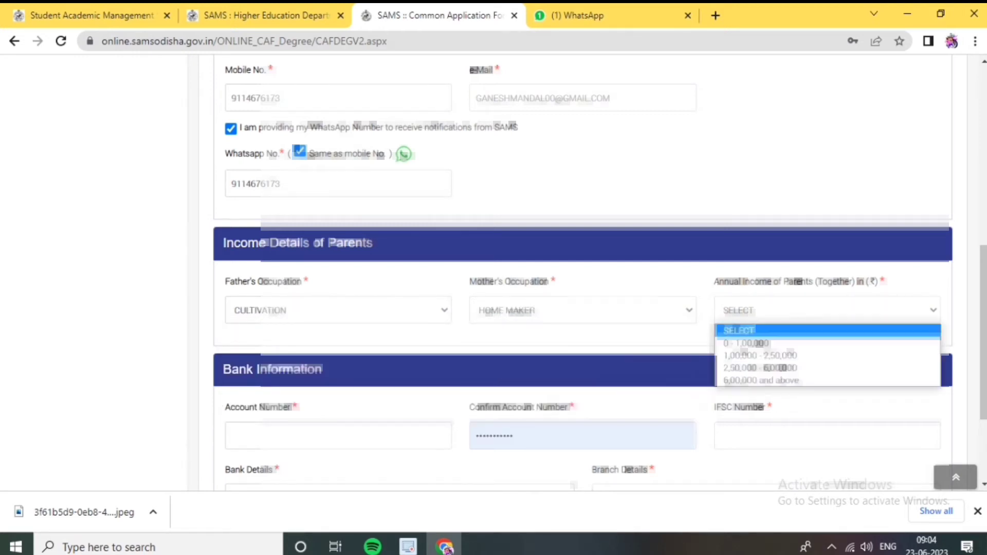
{"action": "left_click", "coordinate": [746, 342]}
{"action": "scroll", "coordinate": [583, 257], "scroll_direction": "down", "scroll_amount": 3}
Paste the bank account number and enter IFSC code SBIN0006413 to fetch bank details
{"action": "left_click", "coordinate": [339, 290]}
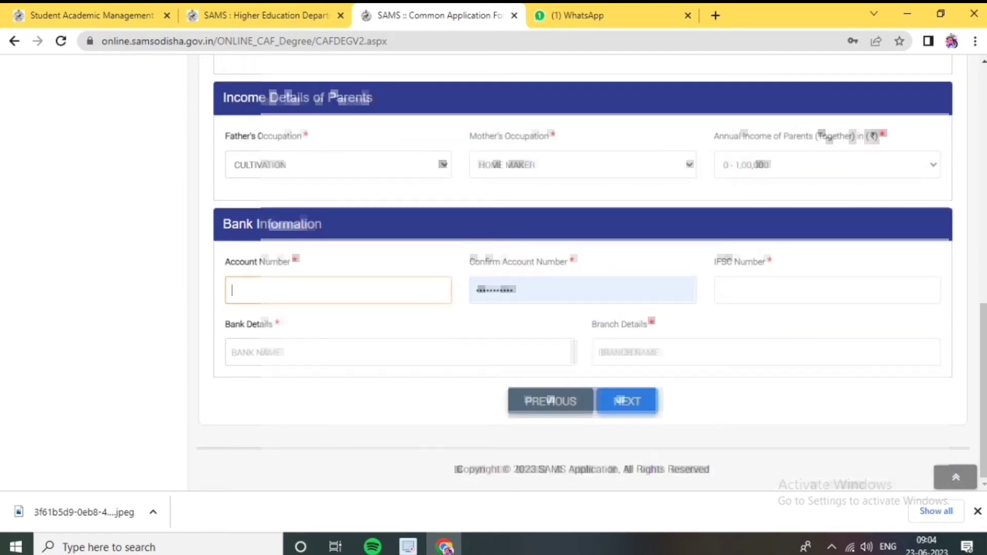
{"action": "key", "text": "ctrl+v"}
{"action": "left_click", "coordinate": [827, 290]}
{"action": "type", "text": "SB"}
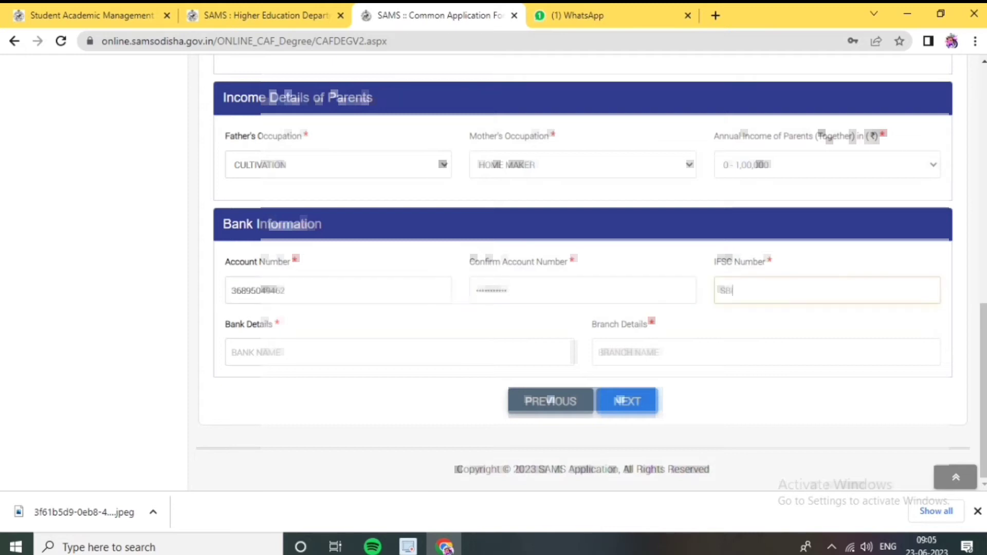
{"action": "type", "text": "IN0006413"}
{"action": "key", "text": "Tab"}
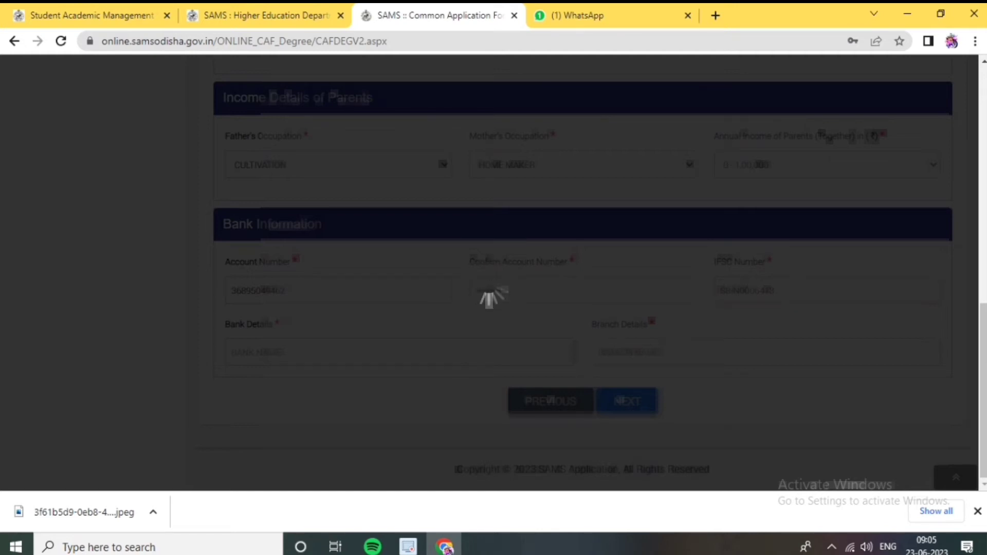
Advance through the reservation and weightage step, dismissing the domicile certificate warning
{"action": "key", "text": "Return"}
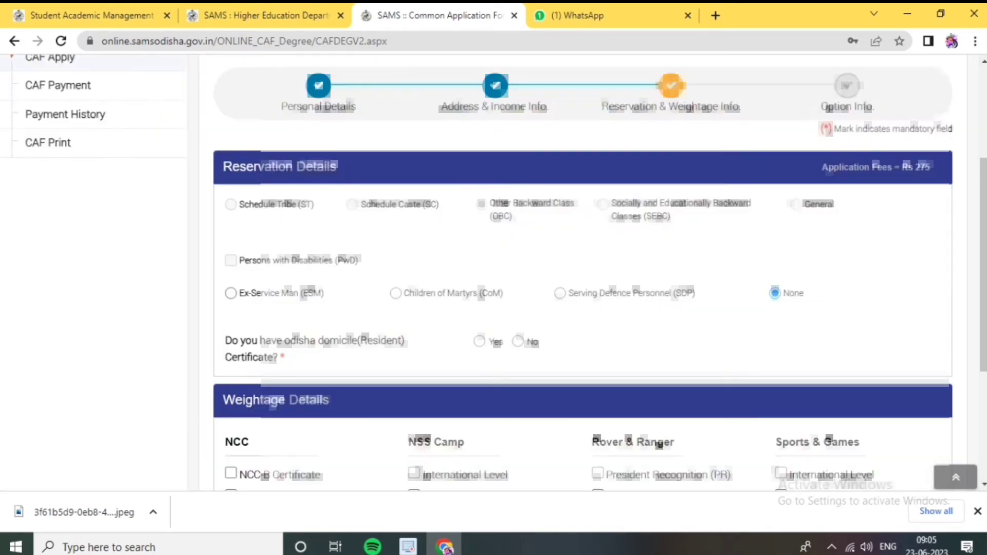
{"action": "scroll", "coordinate": [591, 277], "scroll_direction": "down", "scroll_amount": 3}
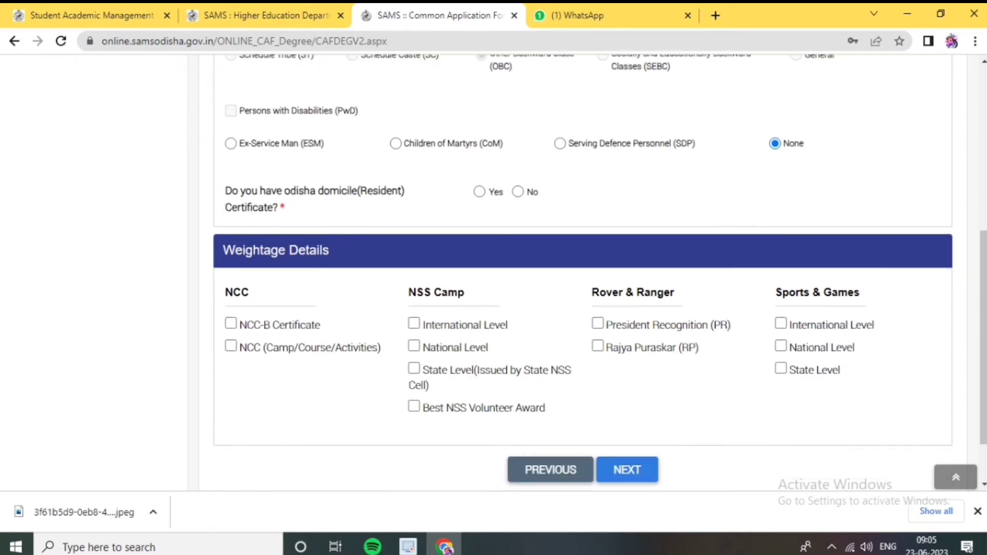
{"action": "key", "text": "Return"}
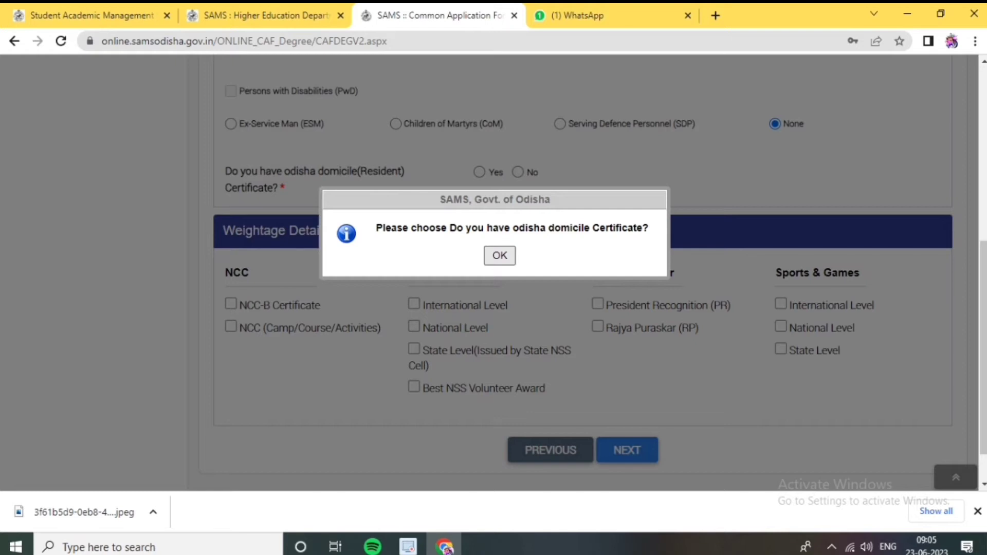
{"action": "key", "text": "Return"}
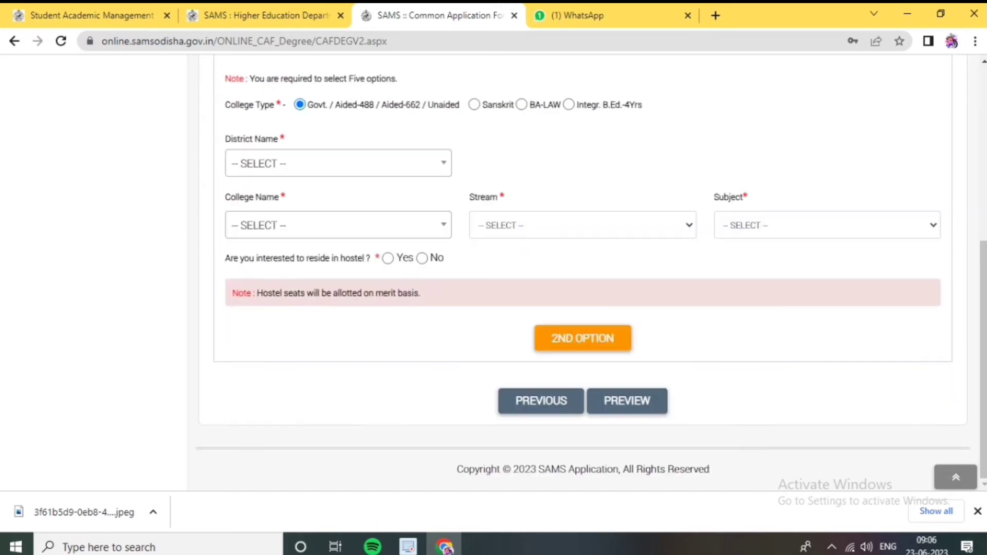
For the first option choose district BALASORE and college SANTILATA (DEGREE) MAHAVIDYALAYA
{"action": "scroll", "coordinate": [592, 272], "scroll_direction": "up", "scroll_amount": 3}
{"action": "scroll", "coordinate": [494, 272], "scroll_direction": "down", "scroll_amount": 1}
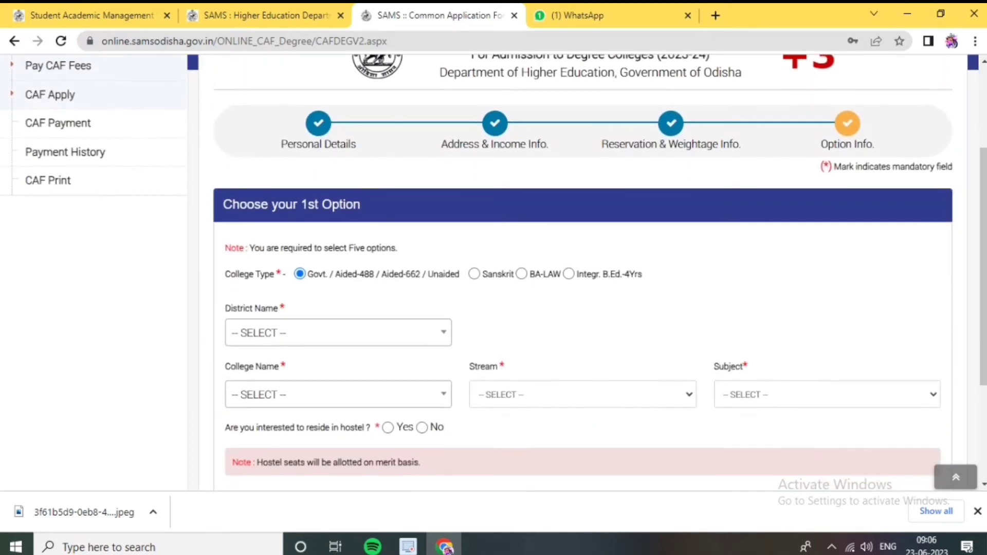
{"action": "left_click", "coordinate": [337, 333]}
{"action": "left_click", "coordinate": [257, 232]}
{"action": "left_click", "coordinate": [338, 394]}
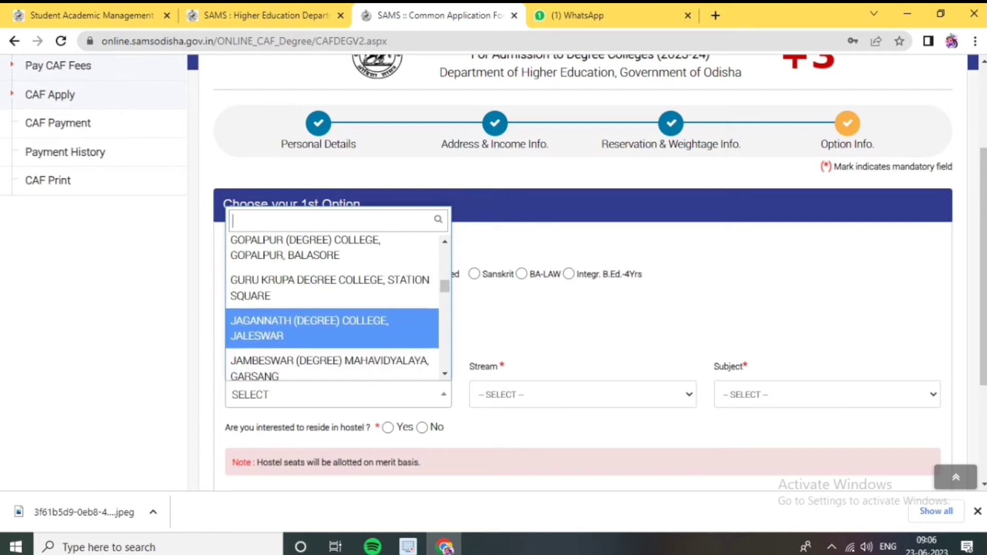
{"action": "scroll", "coordinate": [332, 308], "scroll_direction": "down", "scroll_amount": 1}
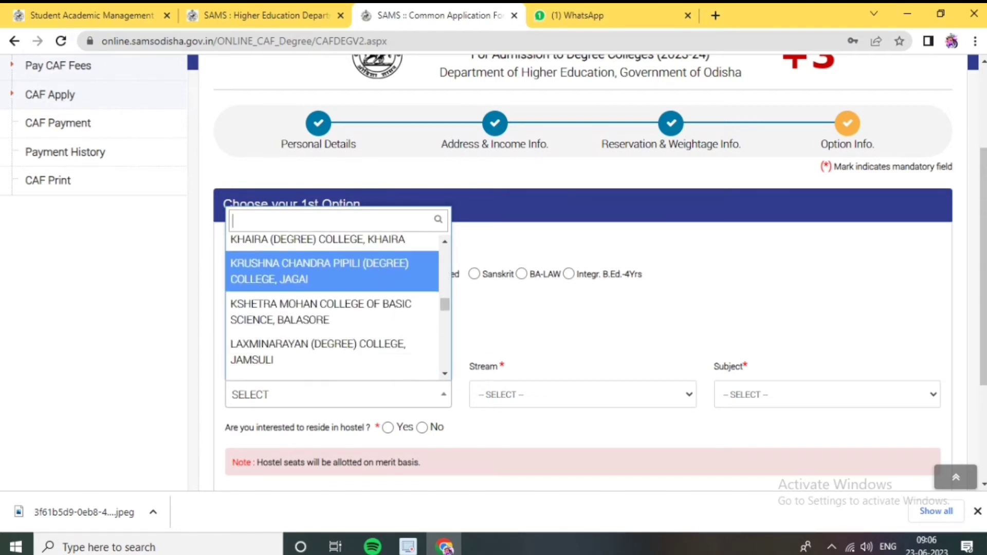
{"action": "scroll", "coordinate": [332, 309], "scroll_direction": "down", "scroll_amount": 5}
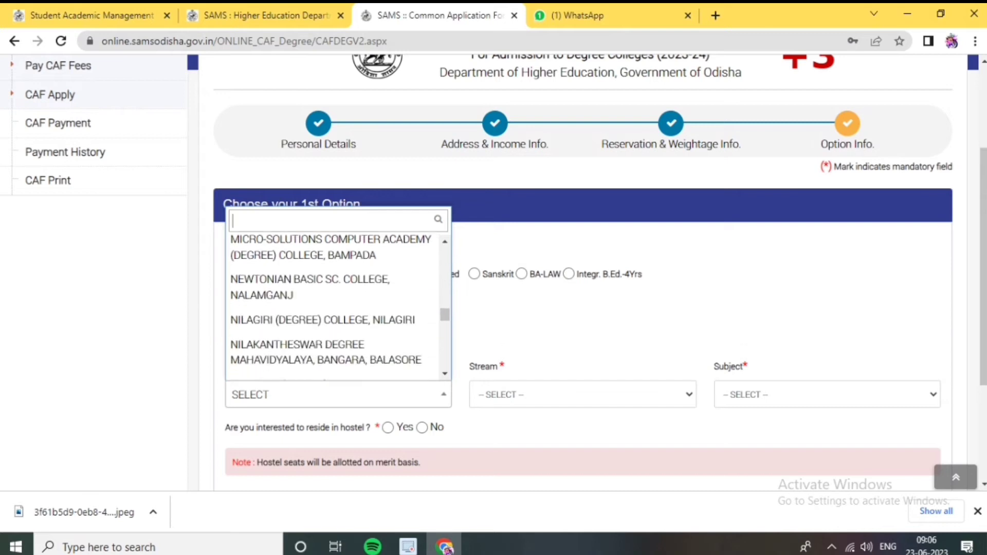
{"action": "scroll", "coordinate": [332, 309], "scroll_direction": "down", "scroll_amount": 1}
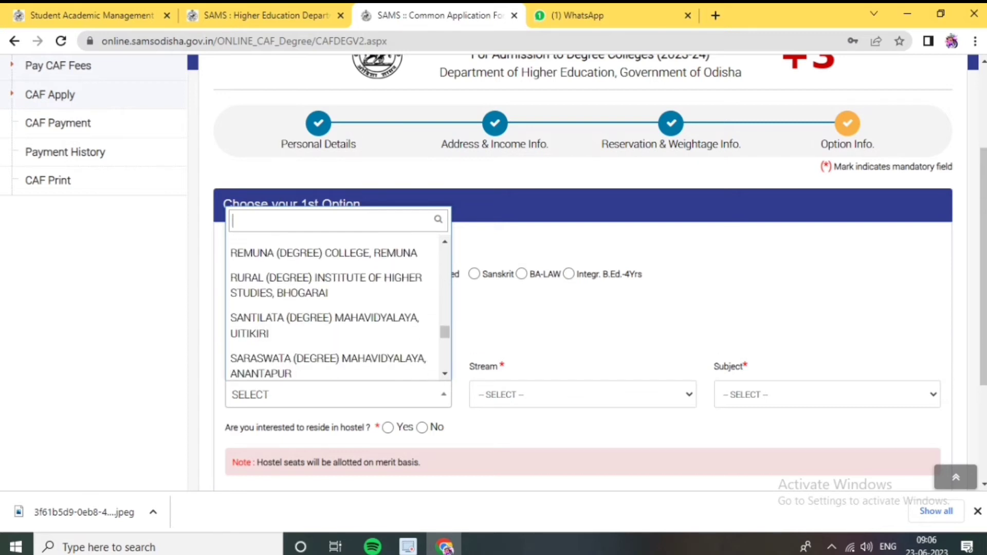
{"action": "left_click", "coordinate": [324, 337]}
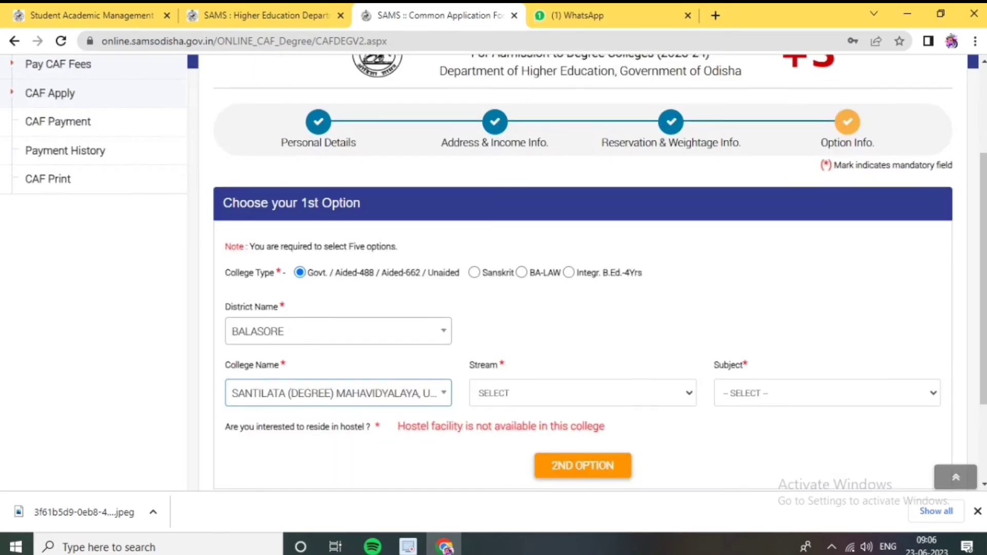
Set stream ARTS and subject POLITICAL SCIENCE, then save and start the second option
{"action": "scroll", "coordinate": [581, 334], "scroll_direction": "down", "scroll_amount": 2}
{"action": "left_click", "coordinate": [581, 297]}
{"action": "left_click", "coordinate": [514, 330]}
{"action": "left_click", "coordinate": [827, 298]}
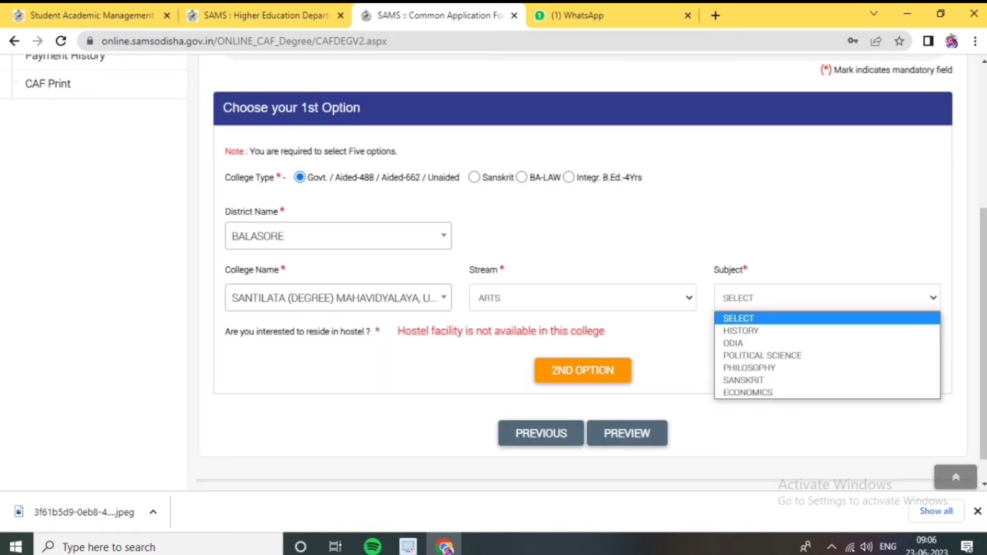
{"action": "left_click", "coordinate": [763, 355]}
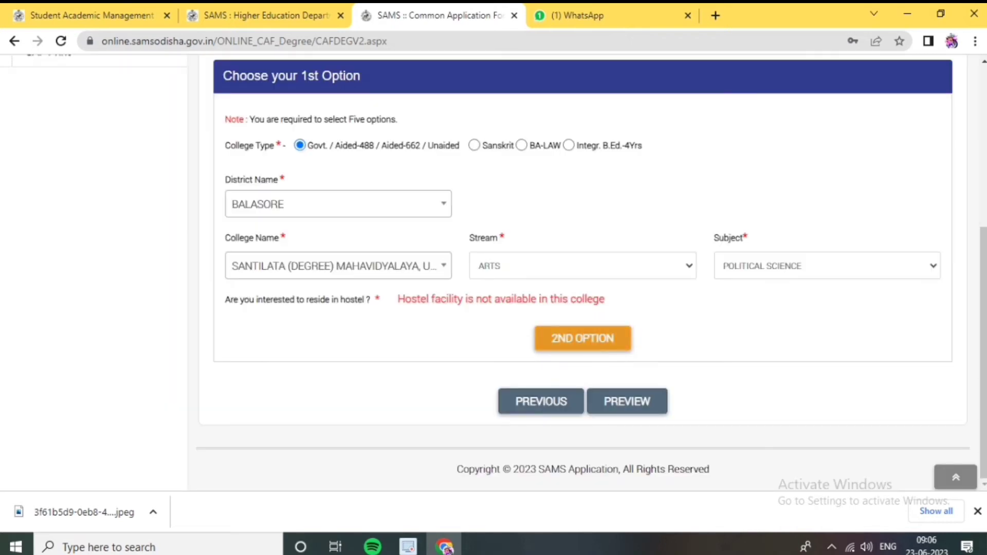
{"action": "left_click", "coordinate": [582, 338]}
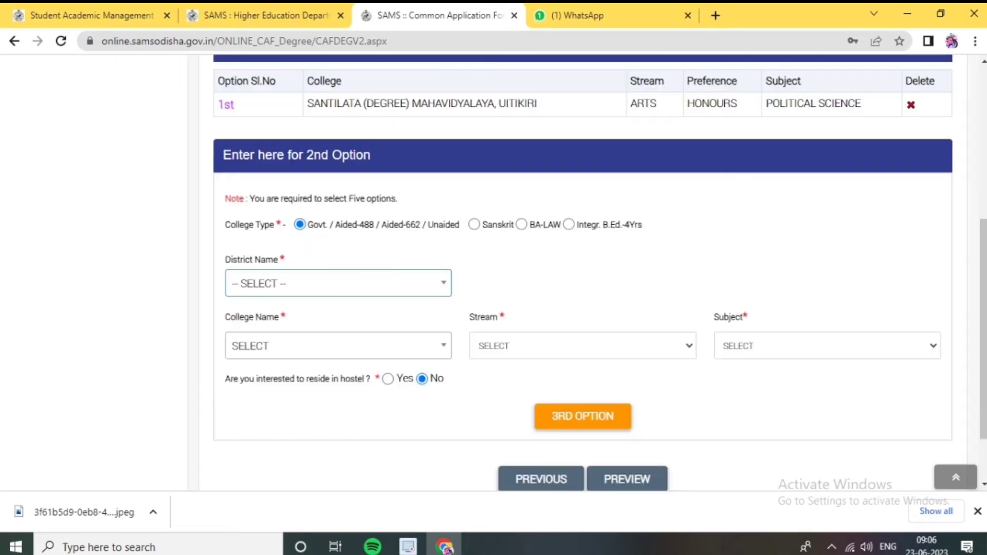
Fill option two with a BALASORE college and POLITICAL SCIENCE subject, then save it
{"action": "left_click", "coordinate": [360, 283]}
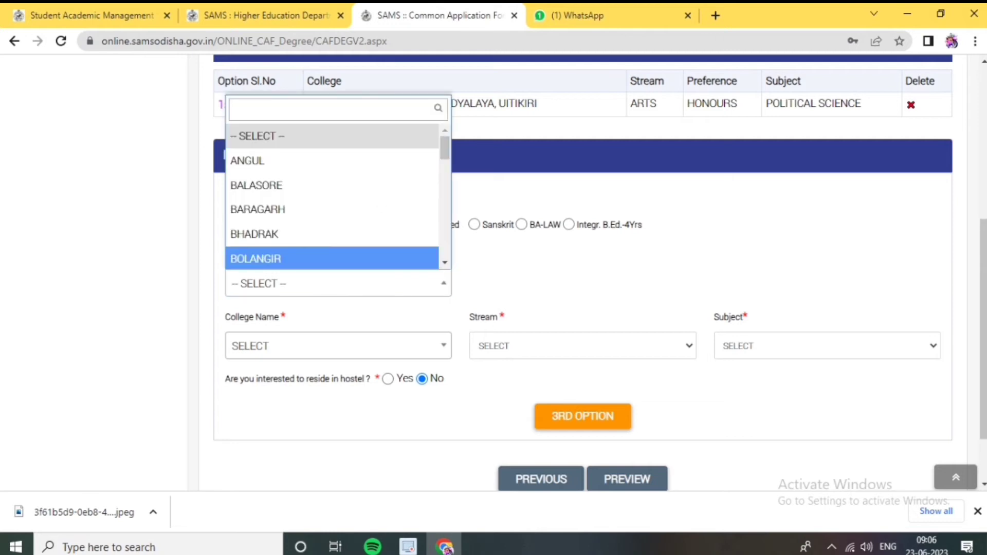
{"action": "left_click", "coordinate": [332, 185]}
{"action": "left_click", "coordinate": [339, 346]}
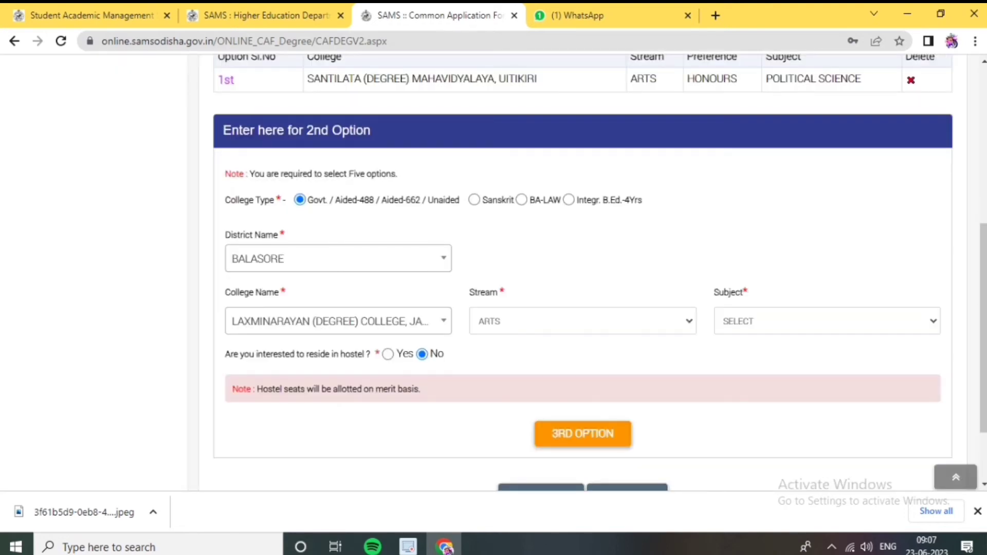
{"action": "key", "text": "alt+Down"}
{"action": "key", "text": "Down"}
{"action": "key", "text": "Down"}
{"action": "key", "text": "Return"}
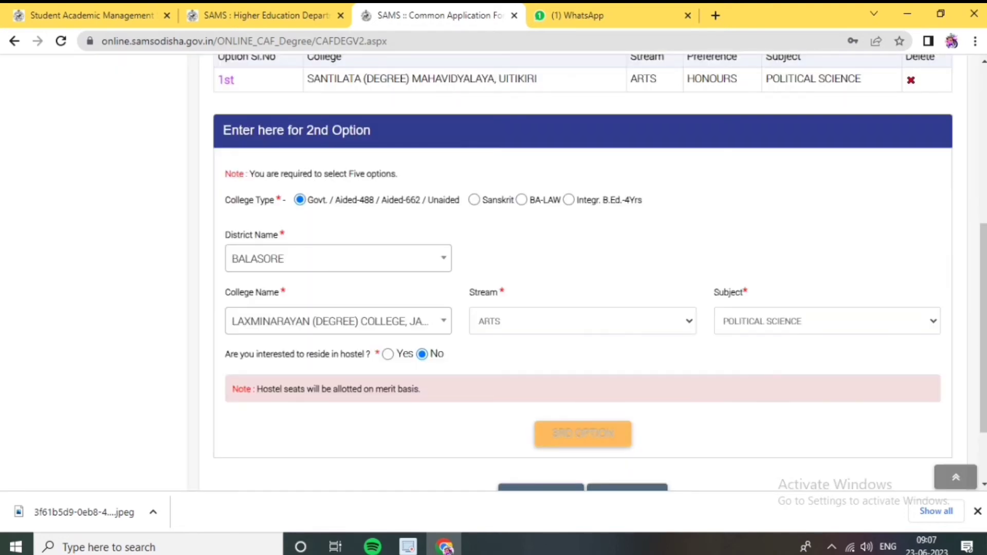
{"action": "scroll", "coordinate": [583, 273], "scroll_direction": "down", "scroll_amount": 1}
{"action": "left_click", "coordinate": [583, 386]}
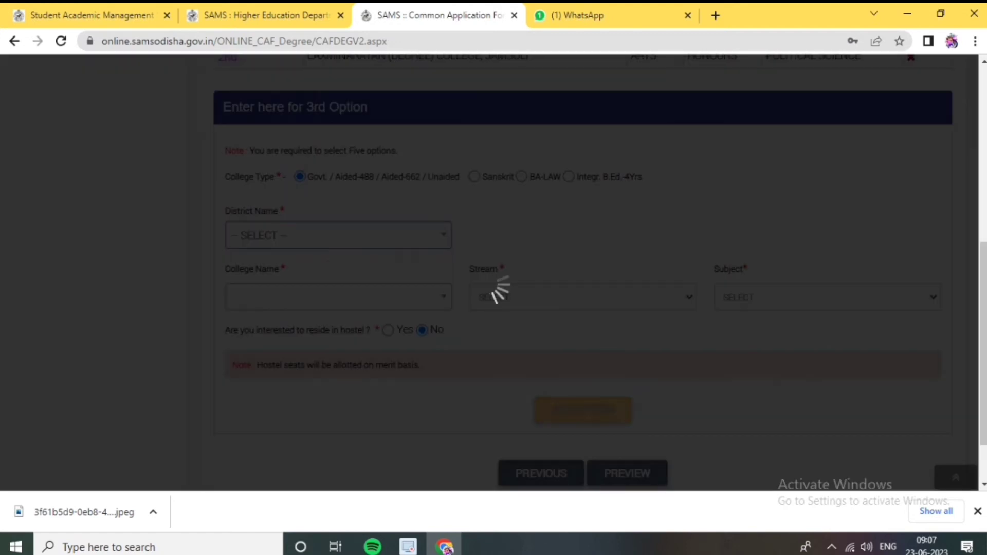
For option three, choose District BALASORE and college NILAMANI (DEGREE) MAHAVIDYALAYA
{"action": "key", "text": "alt+Down"}
{"action": "key", "text": "Down"}
{"action": "key", "text": "Down"}
{"action": "key", "text": "Return"}
{"action": "key", "text": "alt+Down"}
{"action": "key", "text": "Down"}
{"action": "key", "text": "Down"}
{"action": "key", "text": "Down"}
{"action": "type", "text": "n"}
{"action": "key", "text": "Return"}
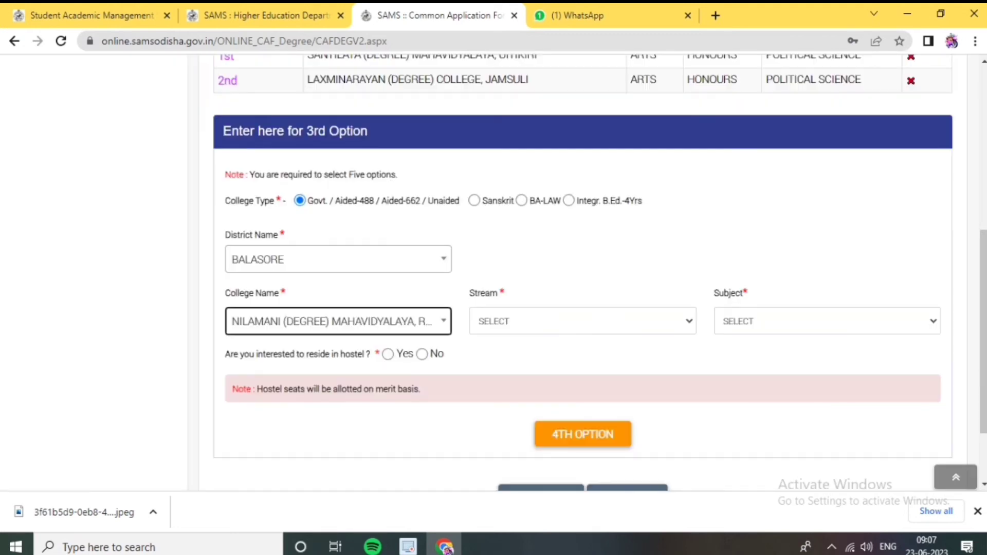
Set option three to ARTS stream with POLITICAL SCIENCE subject and save it
{"action": "key", "text": "Tab"}
{"action": "key", "text": "alt+Down"}
{"action": "key", "text": "Down"}
{"action": "key", "text": "Return"}
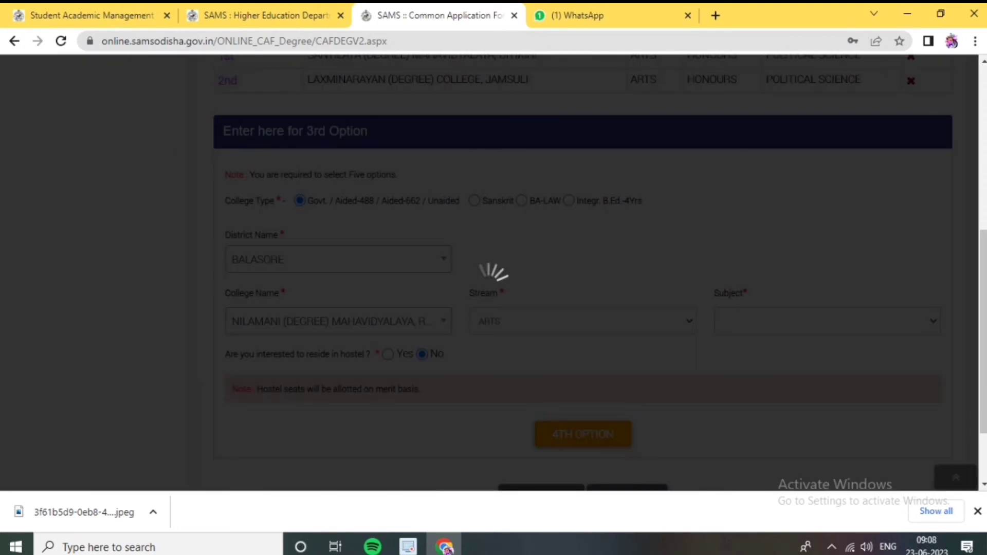
{"action": "key", "text": "Tab"}
{"action": "key", "text": "alt+Down"}
{"action": "key", "text": "Down"}
{"action": "key", "text": "Down"}
{"action": "key", "text": "Down"}
{"action": "key", "text": "Down"}
{"action": "key", "text": "Return"}
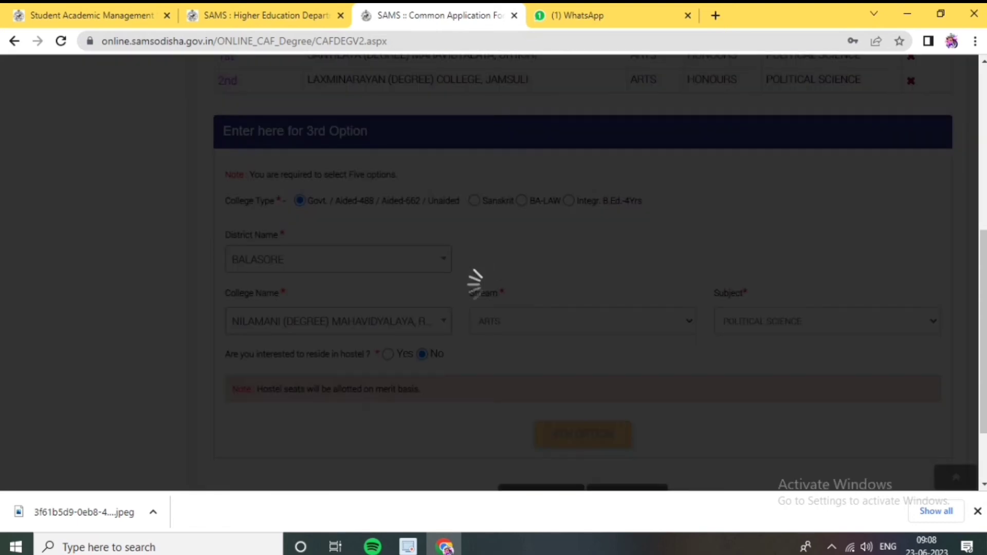
{"action": "key", "text": "Tab"}
{"action": "key", "text": "Tab"}
{"action": "key", "text": "Return"}
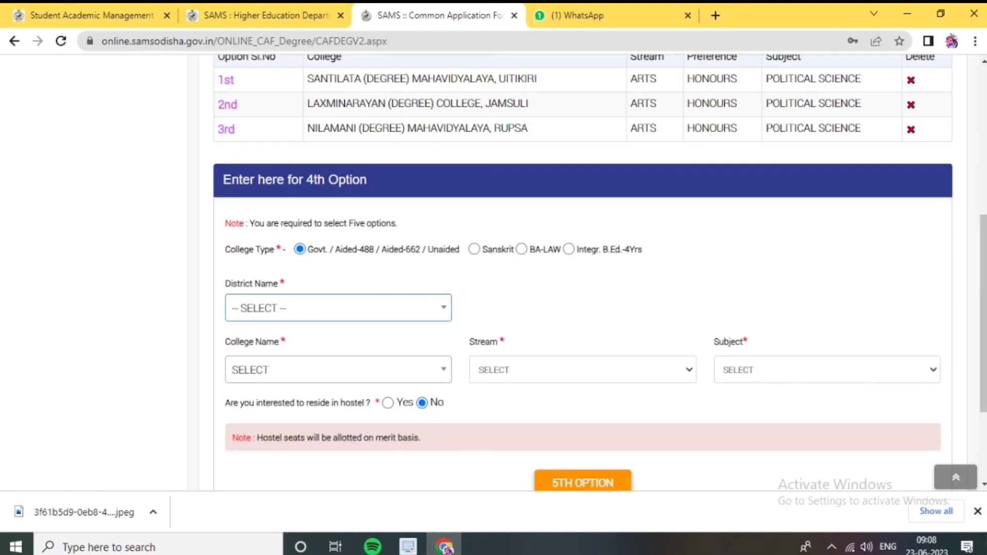
For option four, choose District BALASORE and college REMUNA (DEGREE) COLLEGE
{"action": "key", "text": "alt+Down"}
{"action": "key", "text": "Down"}
{"action": "key", "text": "Down"}
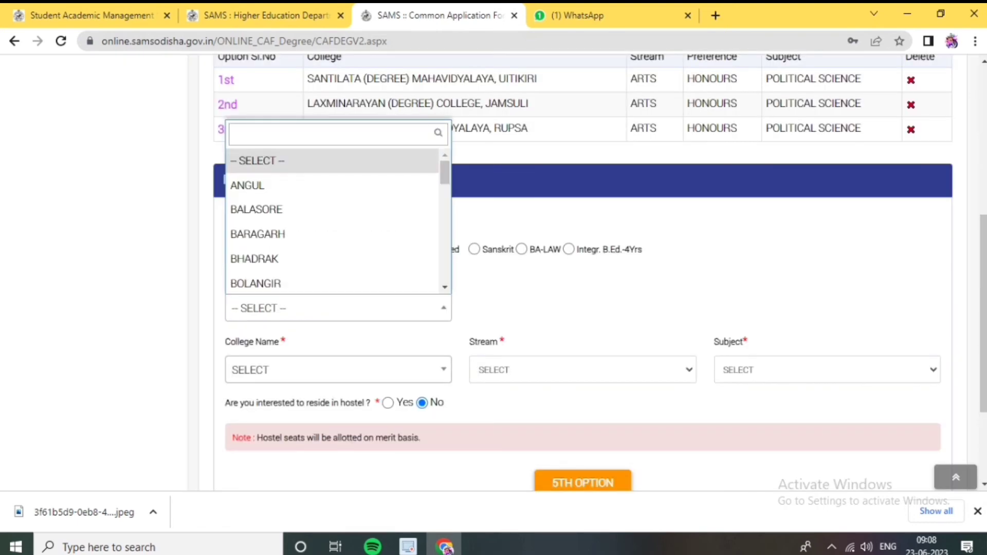
{"action": "key", "text": "Return"}
{"action": "key", "text": "Tab"}
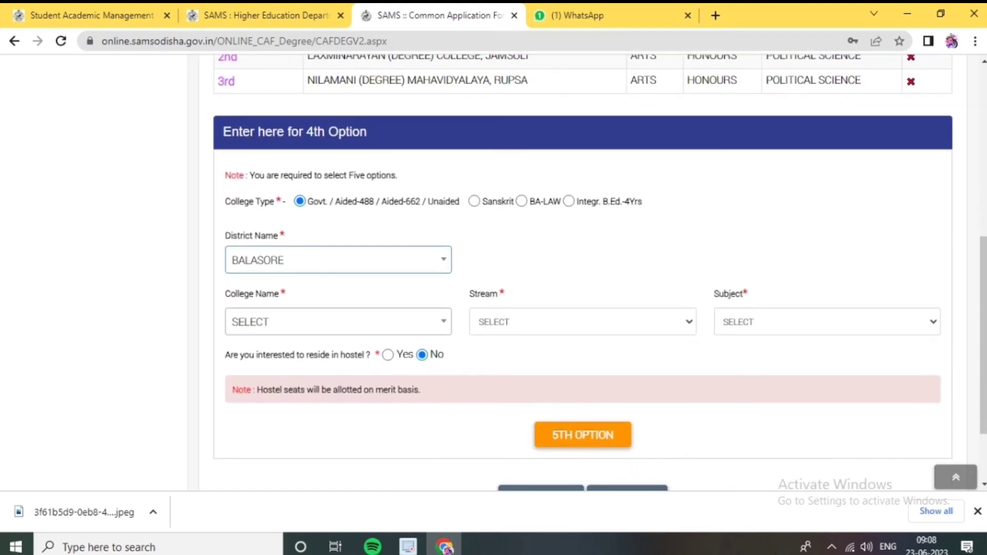
{"action": "key", "text": "alt+Down"}
{"action": "key", "text": "Down"}
{"action": "key", "text": "Down"}
{"action": "key", "text": "Down"}
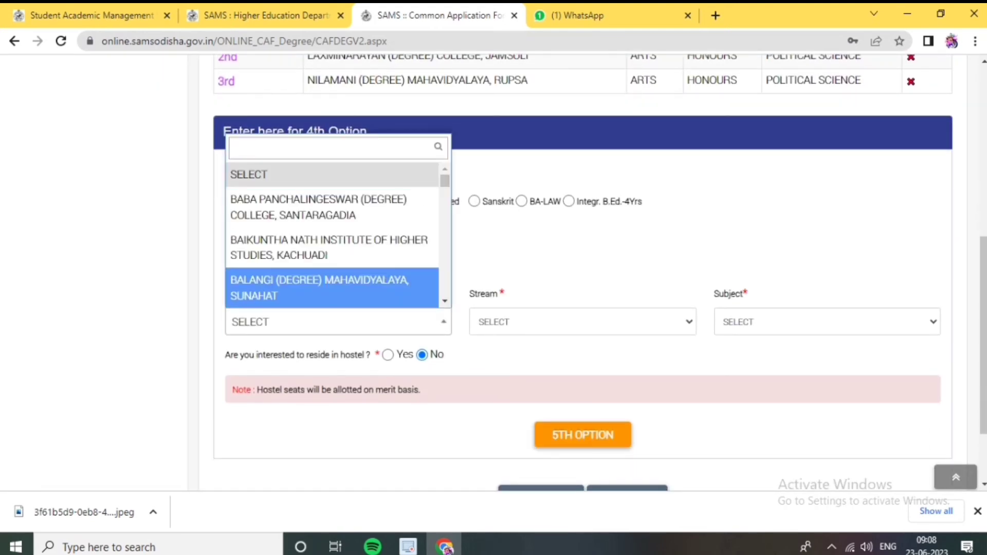
{"action": "key", "text": "Up"}
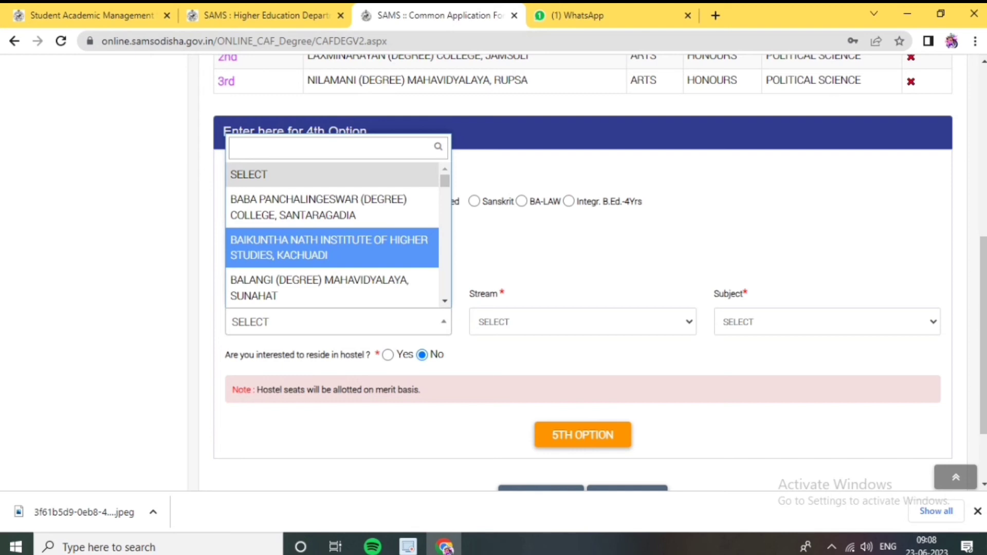
{"action": "type", "text": "rem"}
{"action": "key", "text": "Return"}
Set option four to ARTS stream with POLITICAL SCIENCE subject and save it
{"action": "key", "text": "Tab"}
{"action": "key", "text": "alt+Down"}
{"action": "key", "text": "Down"}
{"action": "key", "text": "Return"}
{"action": "key", "text": "Tab"}
{"action": "key", "text": "alt+Down"}
{"action": "key", "text": "Down"}
{"action": "key", "text": "Down"}
{"action": "key", "text": "Down"}
{"action": "key", "text": "Down"}
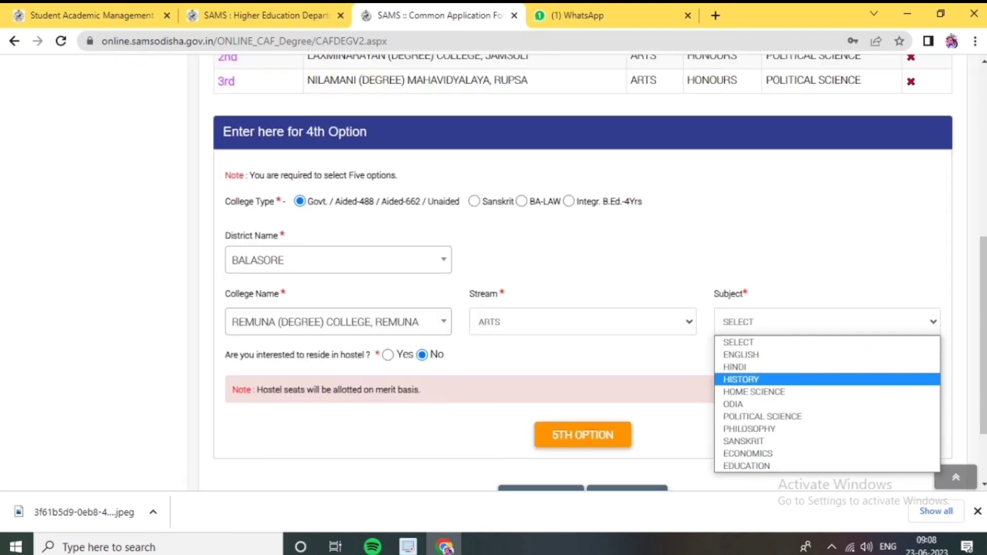
{"action": "key", "text": "Down"}
{"action": "key", "text": "Down"}
{"action": "key", "text": "Return"}
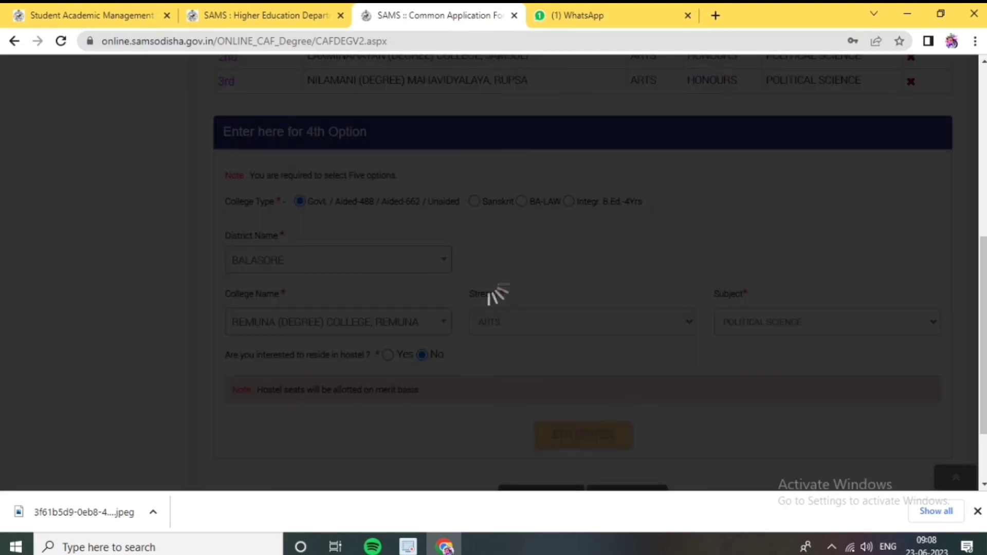
{"action": "key", "text": "Return"}
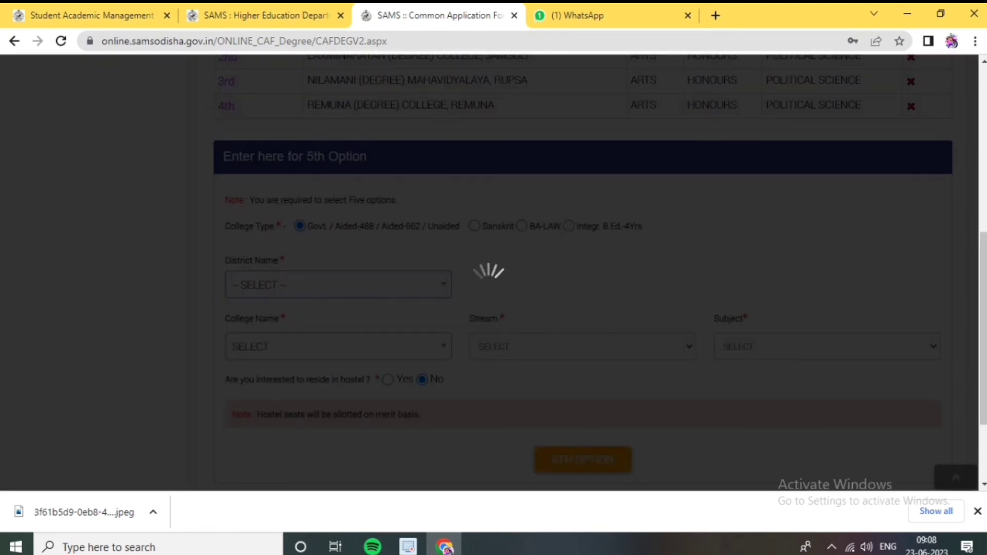
For option five, choose District BALASORE and college SIDHESWAR (DEGREE) COLLEGE
{"action": "key", "text": "alt+Down"}
{"action": "key", "text": "Down"}
{"action": "key", "text": "Down"}
{"action": "key", "text": "Down"}
{"action": "key", "text": "Up"}
{"action": "key", "text": "Return"}
{"action": "key", "text": "Tab"}
{"action": "key", "text": "alt+Down"}
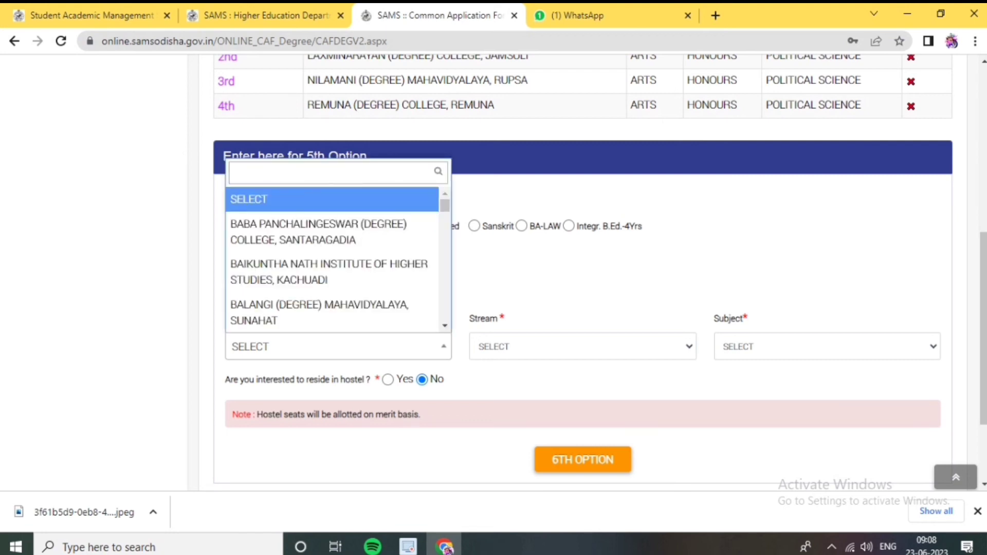
{"action": "type", "text": "amard"}
{"action": "key", "text": "Return"}
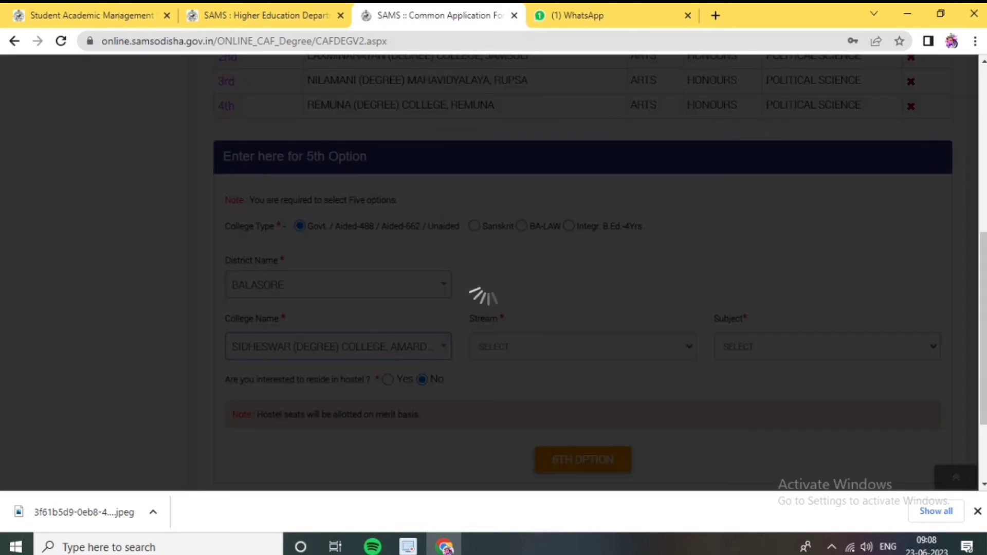
Set option five to ARTS stream with POLITICAL SCIENCE subject
{"action": "key", "text": "Tab"}
{"action": "key", "text": "alt+Down"}
{"action": "key", "text": "Down"}
{"action": "key", "text": "Down"}
{"action": "key", "text": "Up"}
{"action": "key", "text": "Return"}
{"action": "key", "text": "Tab"}
{"action": "key", "text": "alt+Down"}
{"action": "key", "text": "Down"}
{"action": "key", "text": "Down"}
{"action": "key", "text": "Down"}
{"action": "key", "text": "Down"}
{"action": "key", "text": "Down"}
{"action": "key", "text": "Up"}
{"action": "key", "text": "Return"}
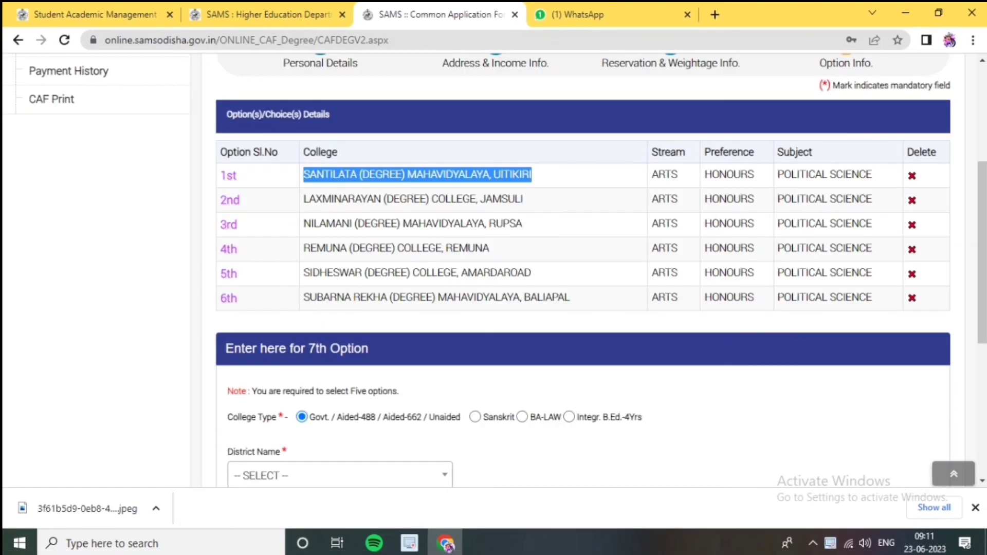
Check the 2nd, 3rd and 4th option college names in the preview table, then scroll through the form
{"action": "left_click_drag", "start_coordinate": [524, 199], "coordinate": [309, 199]}
{"action": "left_click_drag", "start_coordinate": [523, 224], "coordinate": [304, 224]}
{"action": "left_click_drag", "start_coordinate": [490, 249], "coordinate": [340, 248]}
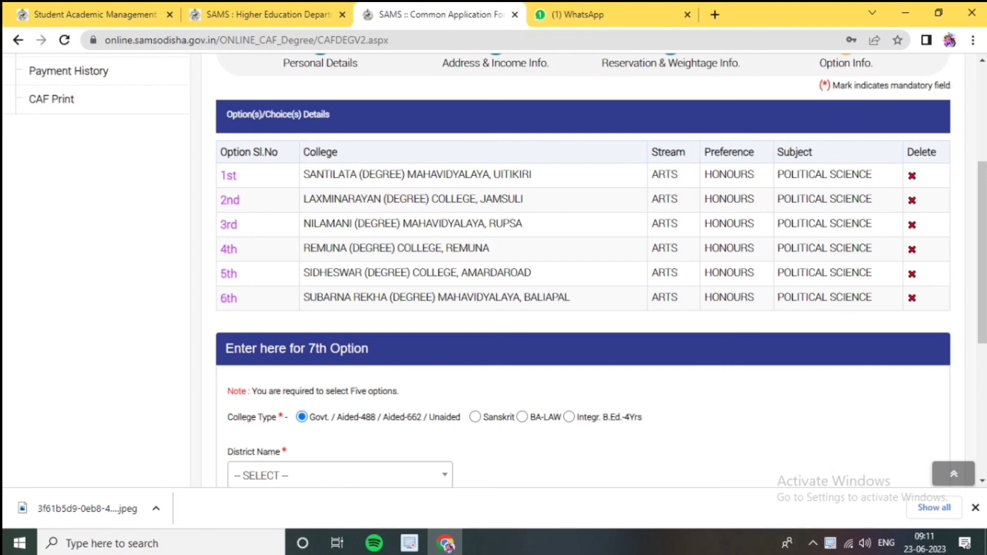
{"action": "scroll", "coordinate": [581, 267], "scroll_direction": "down", "scroll_amount": 7}
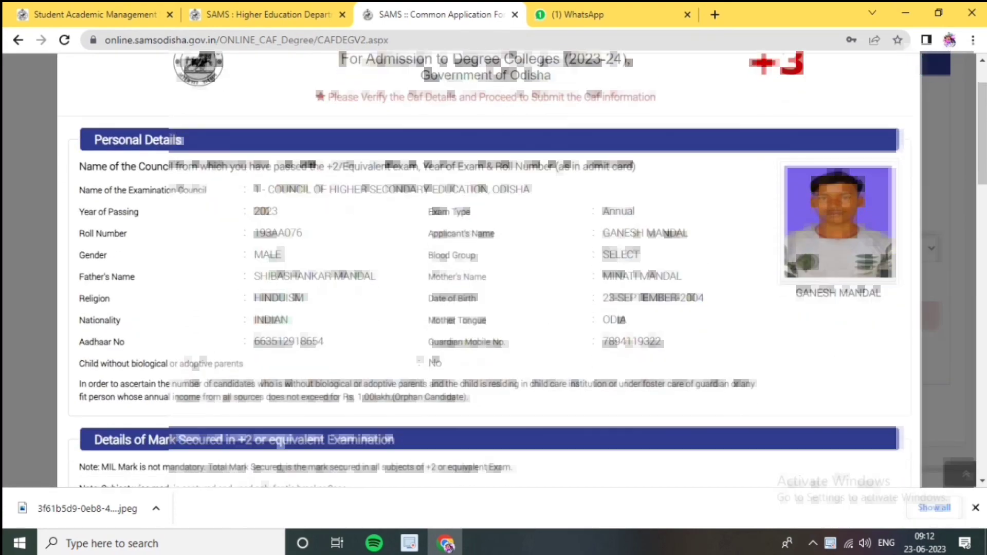
{"action": "scroll", "coordinate": [522, 270], "scroll_direction": "down", "scroll_amount": 15}
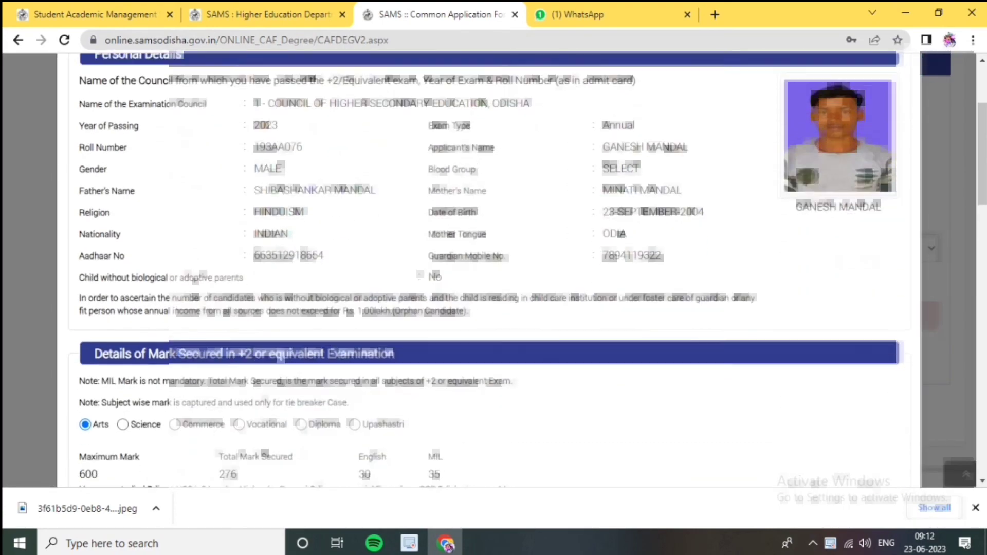
{"action": "scroll", "coordinate": [522, 270], "scroll_direction": "down", "scroll_amount": 4}
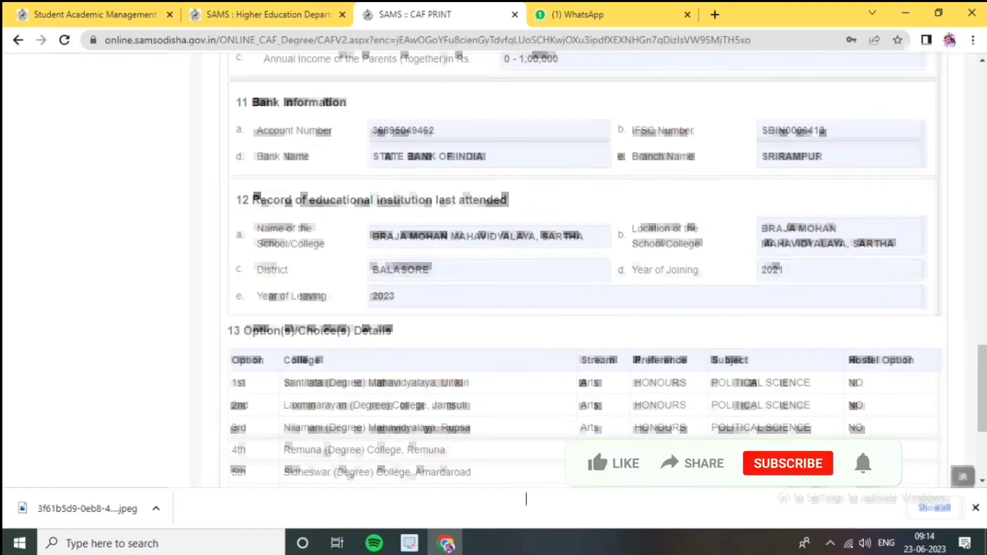
{"action": "scroll", "coordinate": [581, 267], "scroll_direction": "down", "scroll_amount": 4}
{"action": "scroll", "coordinate": [581, 268], "scroll_direction": "up", "scroll_amount": 4}
Return to the top of the CAF Print page and open the print preview with Ctrl+P
{"action": "scroll", "coordinate": [581, 267], "scroll_direction": "up", "scroll_amount": 8}
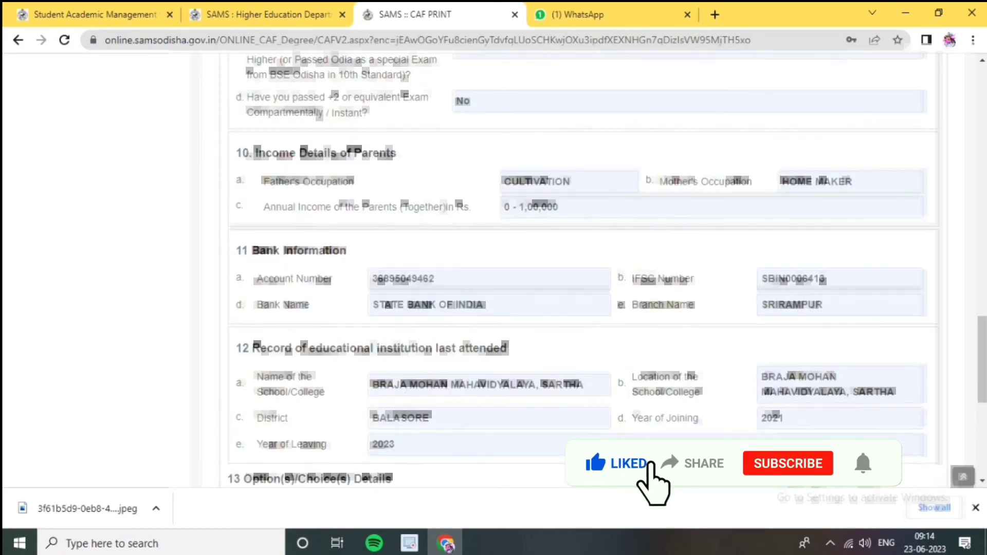
{"action": "scroll", "coordinate": [581, 267], "scroll_direction": "up", "scroll_amount": 10}
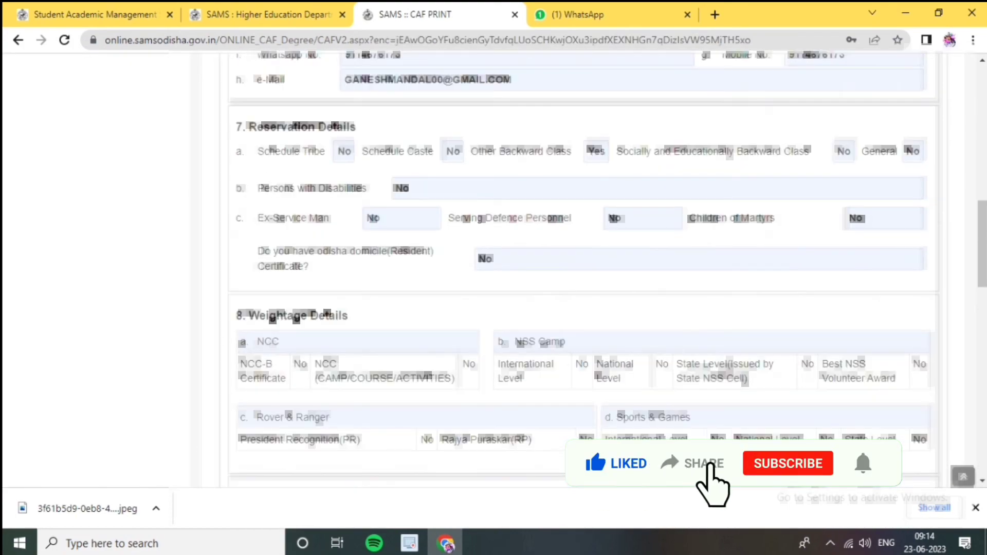
{"action": "scroll", "coordinate": [582, 268], "scroll_direction": "up", "scroll_amount": 1}
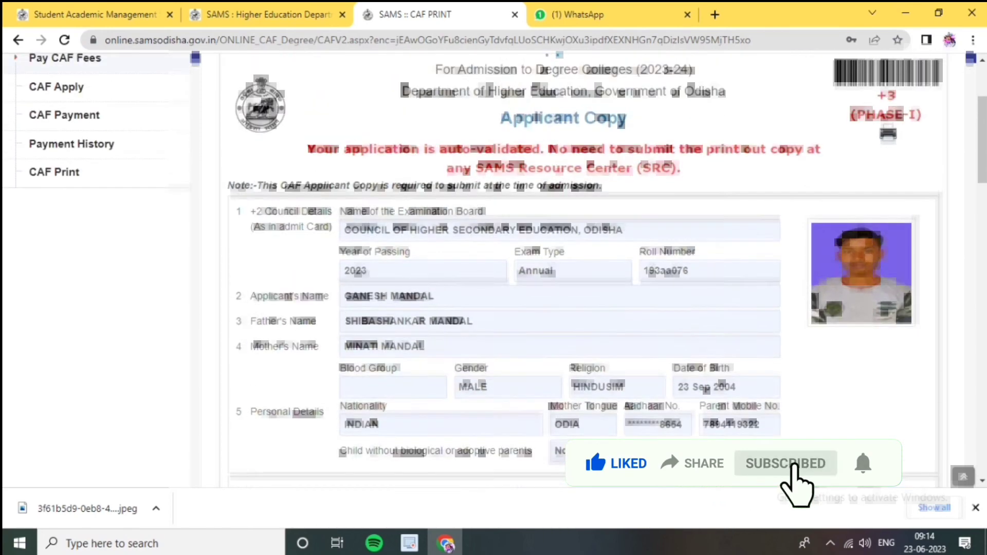
{"action": "key", "text": "ctrl+p"}
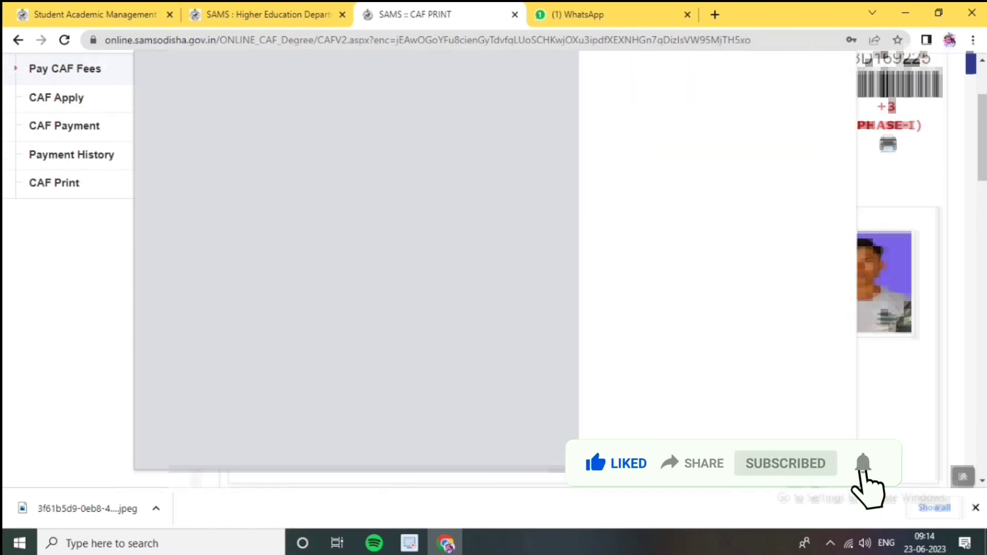